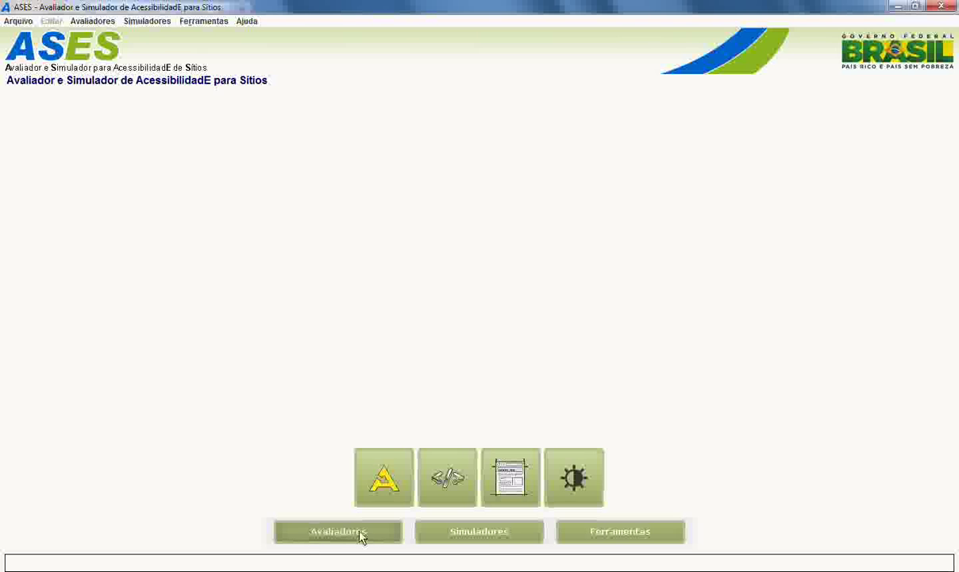
- Open the Avaliador de Acessibilidade and select the address in its URL field
{"action": "mouse_move", "coordinate": [385, 506]}
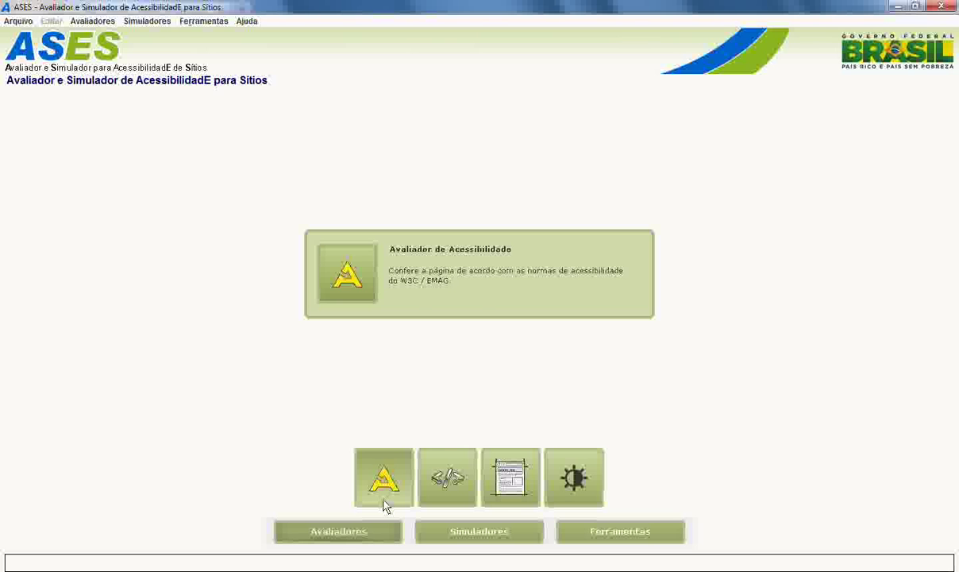
{"action": "left_click", "coordinate": [384, 502]}
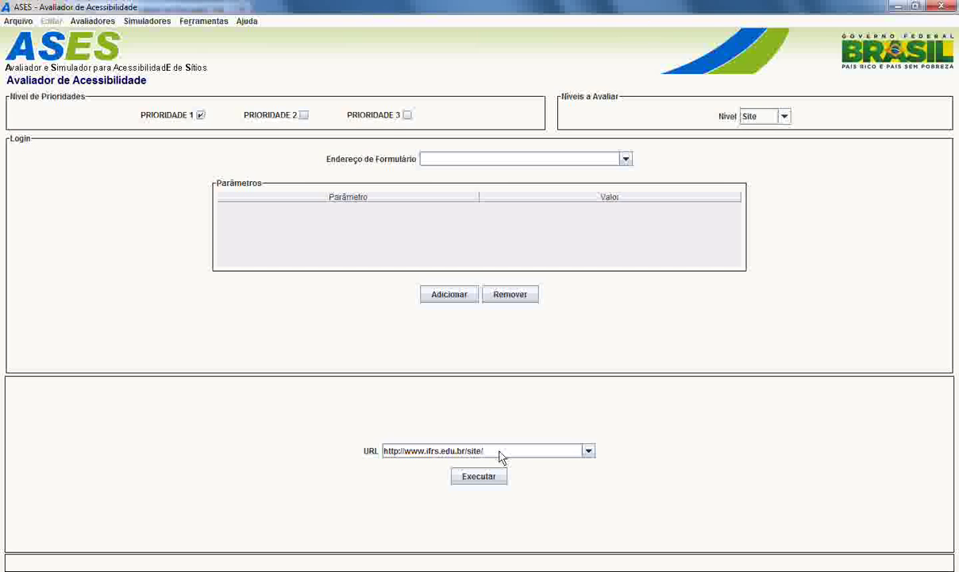
{"action": "key", "text": "ctrl+a"}
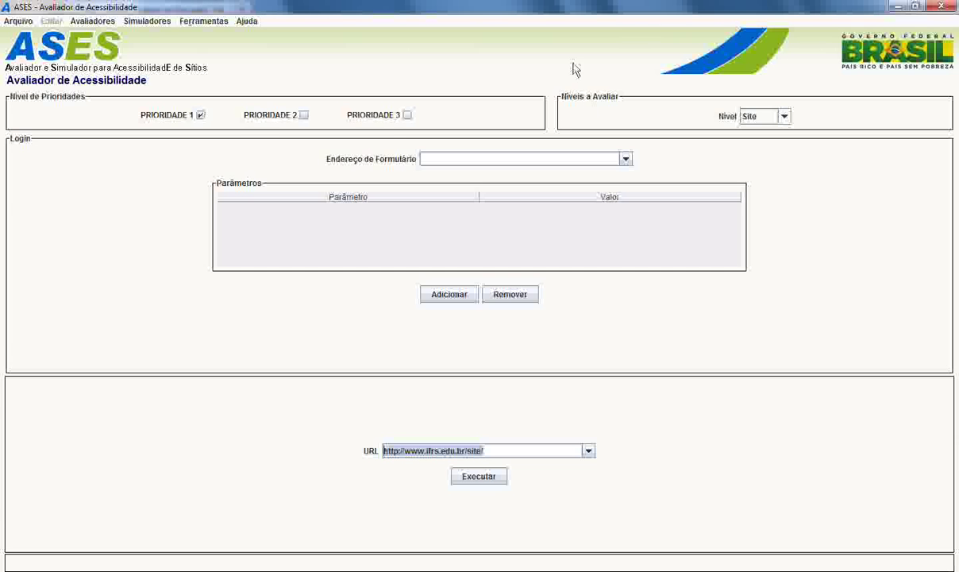
- Enable PRIORIDADE 2 and 3, clear all three priority levels, and enable only PRIORIDADE 1 again
{"action": "left_click", "coordinate": [406, 116]}
{"action": "left_click", "coordinate": [304, 115]}
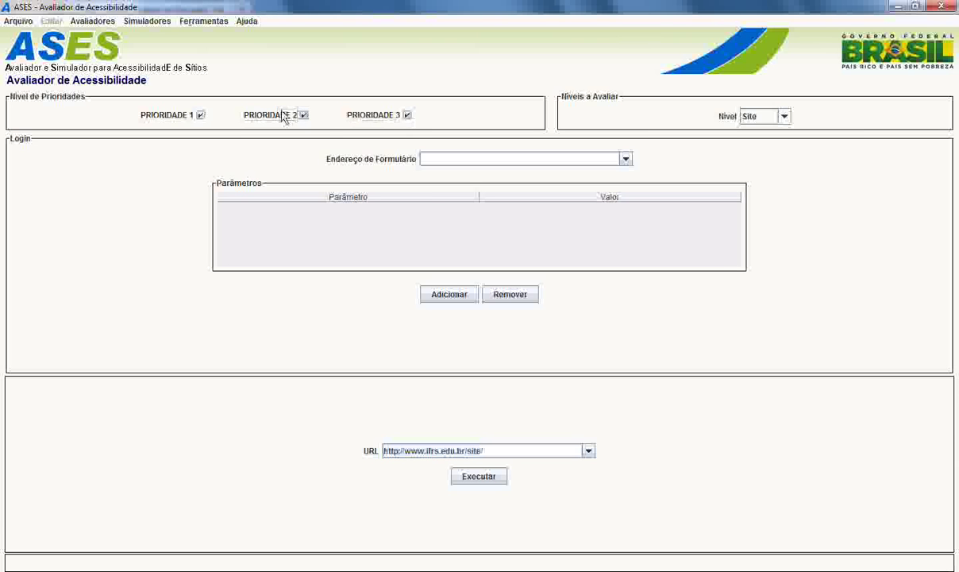
{"action": "left_click", "coordinate": [201, 115]}
{"action": "left_click", "coordinate": [301, 116]}
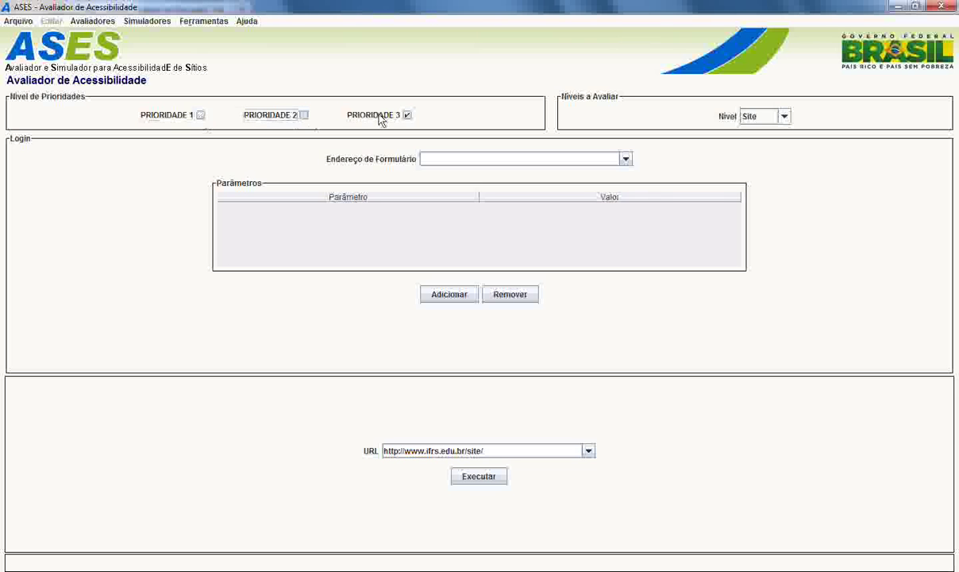
{"action": "left_click", "coordinate": [404, 116]}
{"action": "left_click", "coordinate": [305, 116]}
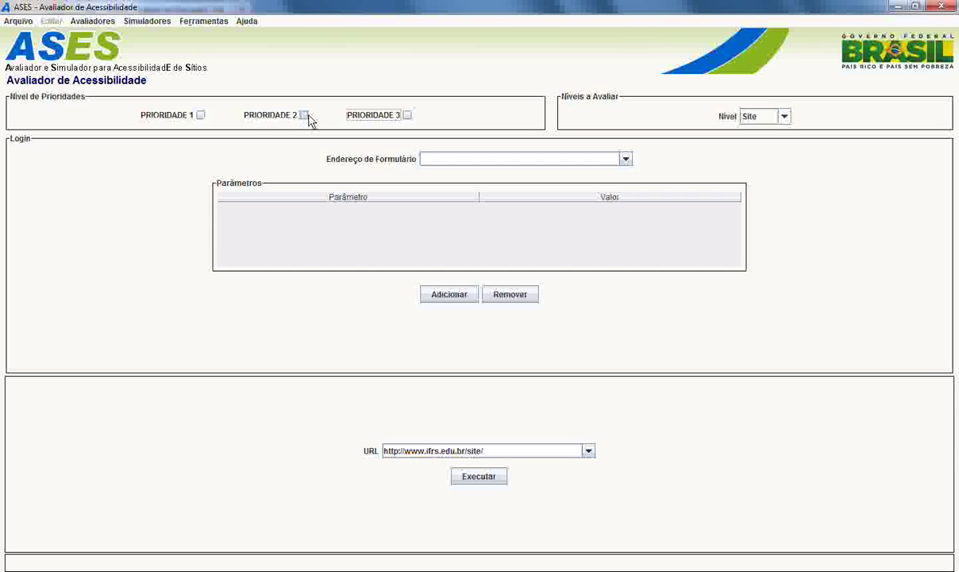
{"action": "left_click", "coordinate": [201, 116]}
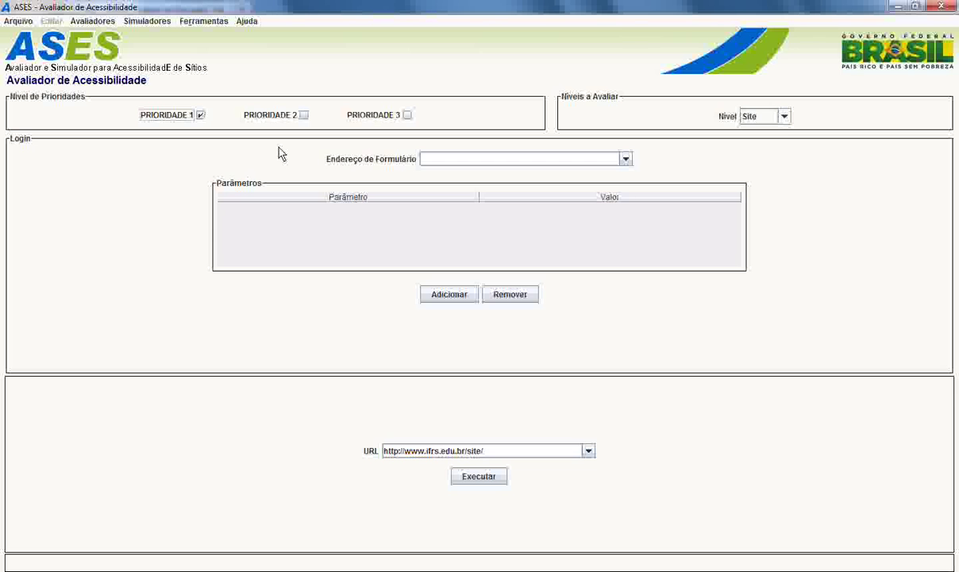
- Add PRIORIDADE 2 and PRIORIDADE 3 to the evaluation, and clear both again
{"action": "left_click", "coordinate": [304, 116]}
{"action": "key", "text": "Tab"}
{"action": "left_click", "coordinate": [406, 116]}
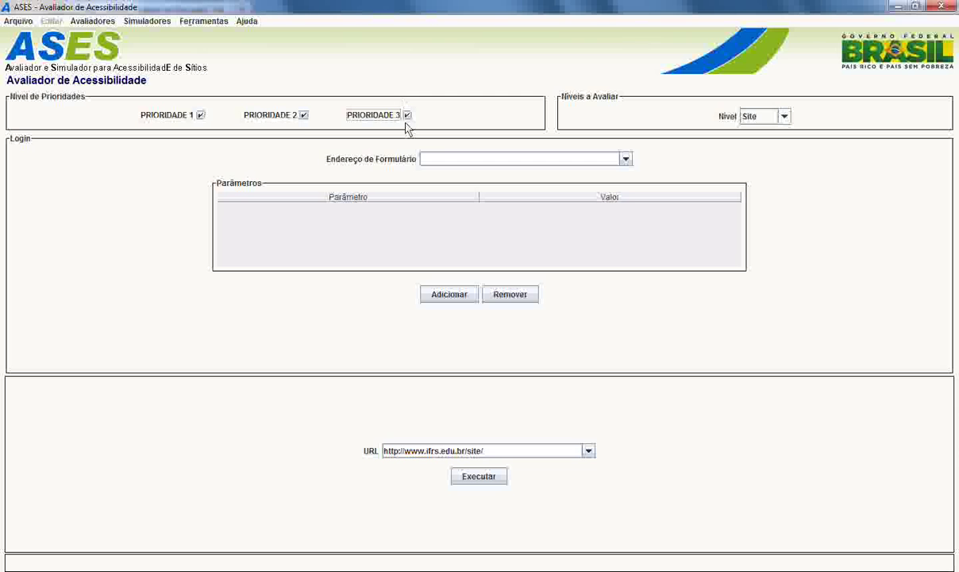
{"action": "left_click", "coordinate": [407, 115]}
{"action": "left_click", "coordinate": [304, 116]}
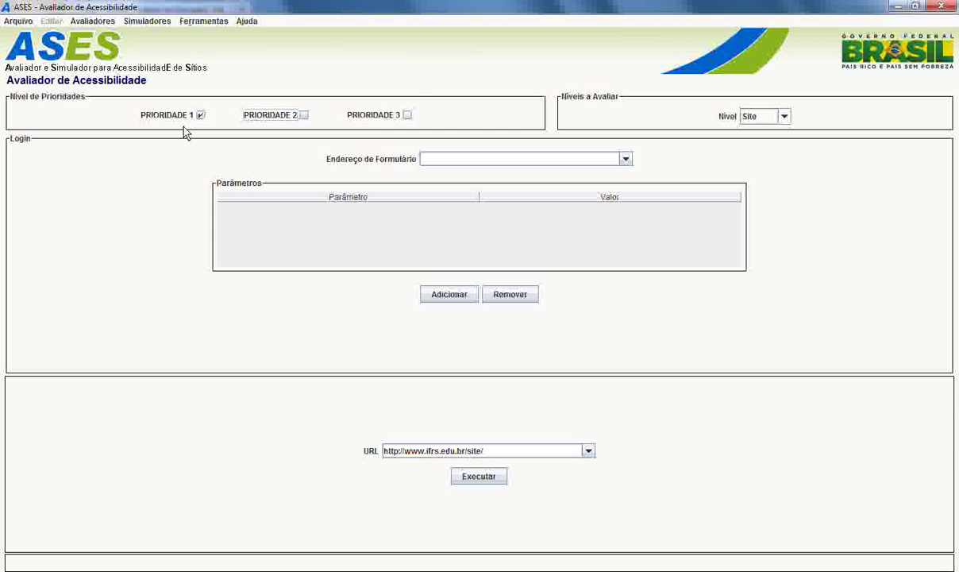
- Reselect Site as the evaluation level, and change it to Página
{"action": "left_click", "coordinate": [752, 119]}
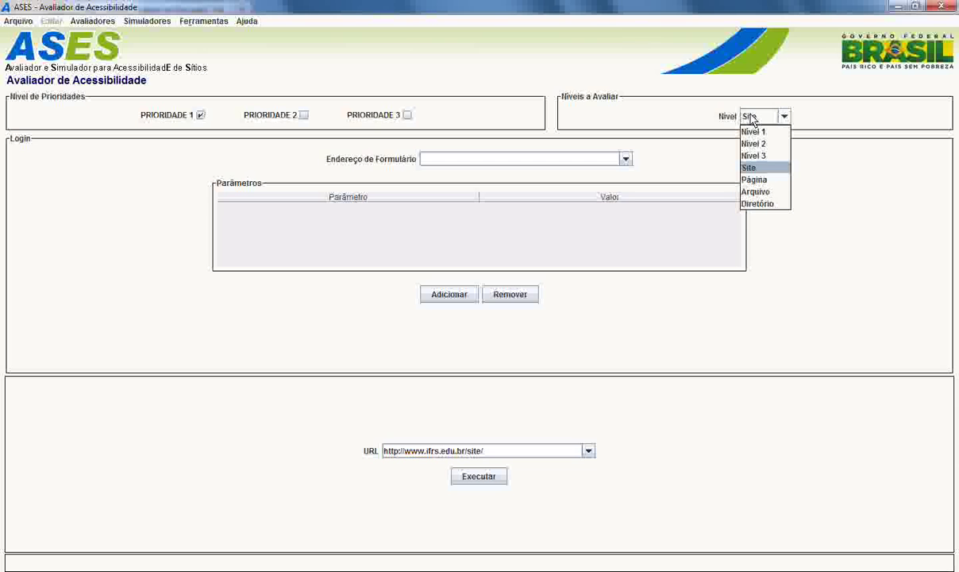
{"action": "left_click", "coordinate": [763, 168]}
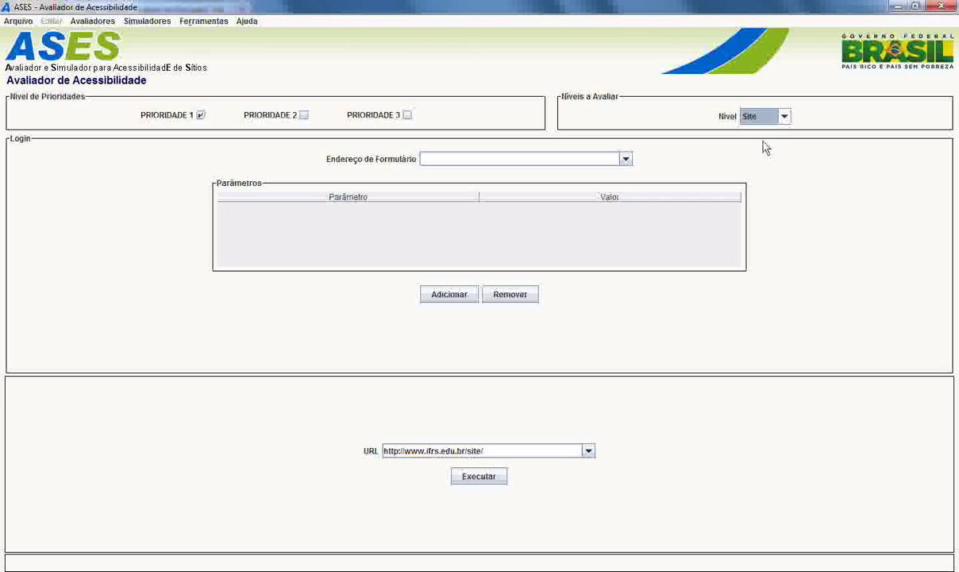
{"action": "left_click", "coordinate": [751, 116]}
{"action": "left_click", "coordinate": [755, 180]}
- Switch to Firefox and open the home page of the IFRS site
{"action": "mouse_move", "coordinate": [278, 566]}
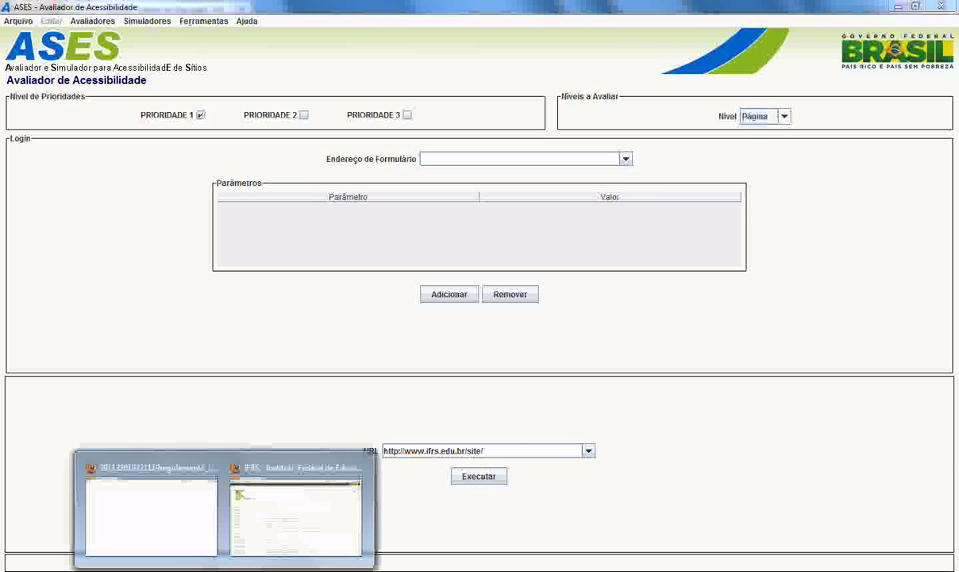
{"action": "left_click", "coordinate": [277, 548]}
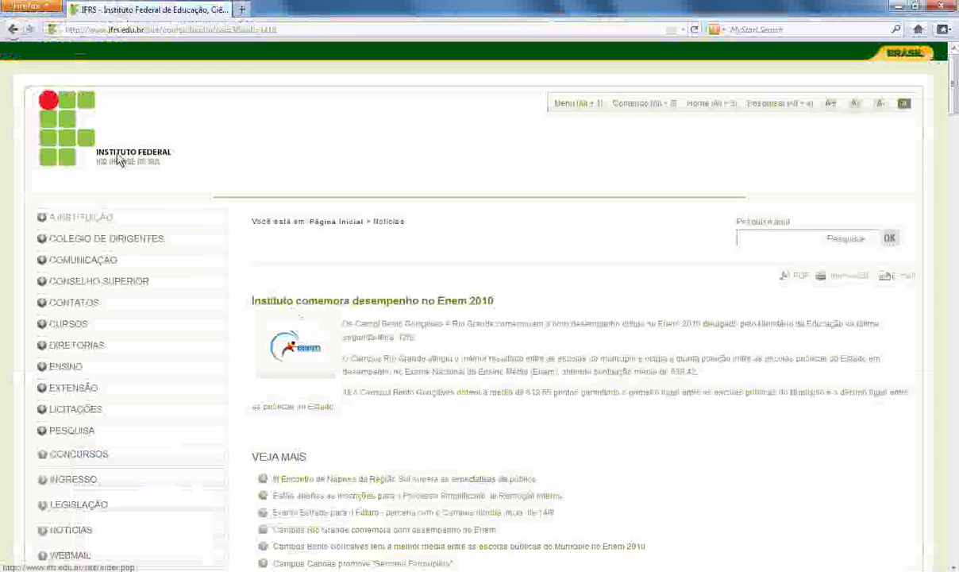
{"action": "left_click", "coordinate": [356, 219]}
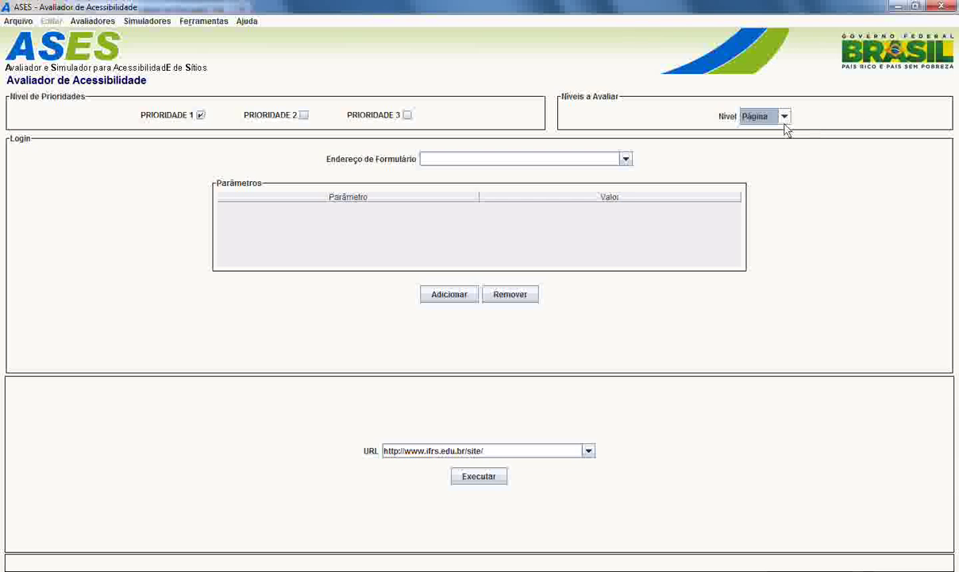
- Set the evaluation level to Nível 1 in ASES, and open the III Encontro de Napnes article from the IFRS home page in Firefox
{"action": "left_click", "coordinate": [783, 123]}
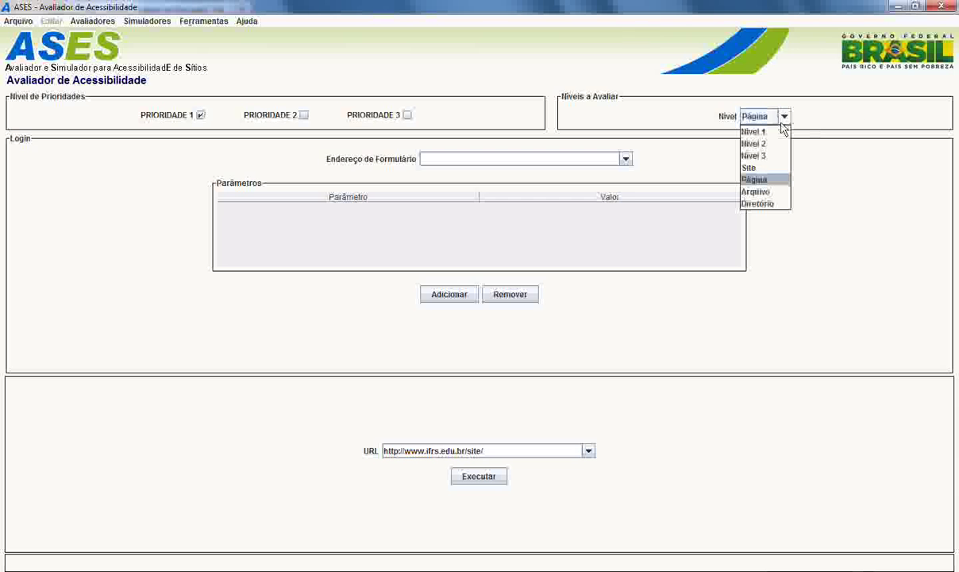
{"action": "left_click", "coordinate": [775, 132]}
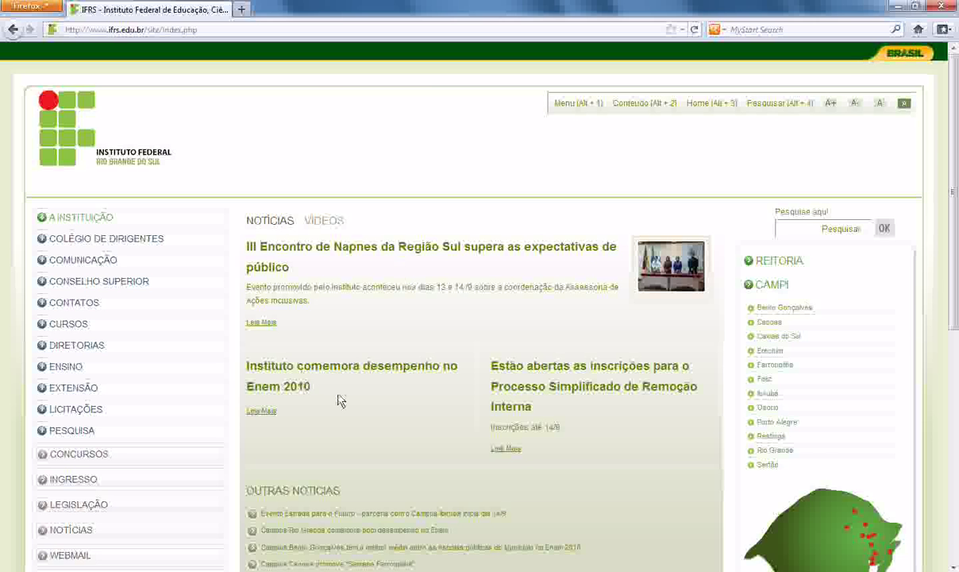
{"action": "left_click", "coordinate": [270, 325]}
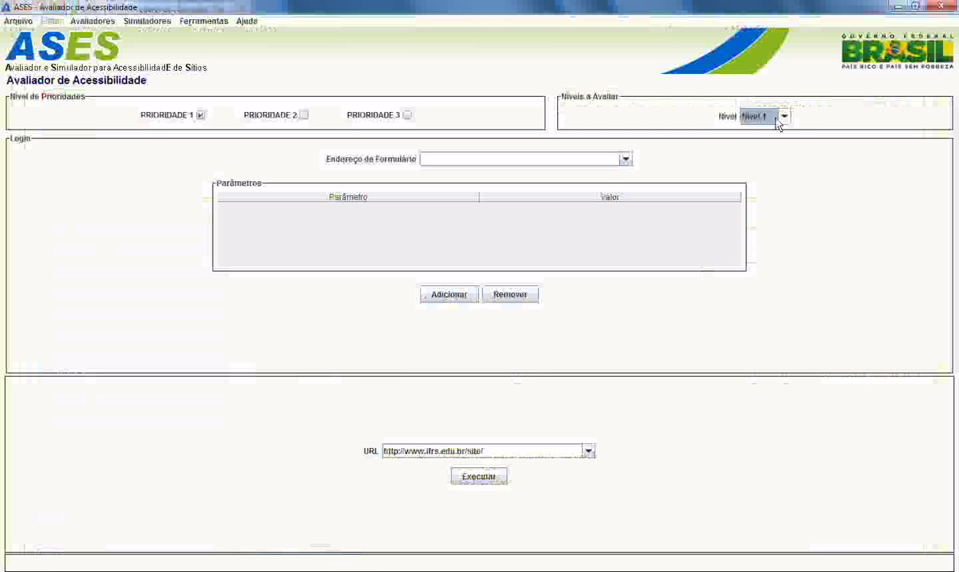
- Set the evaluation level to Nível 2 in ASES, and open the article's related Enem 2010 story in Firefox
{"action": "left_click", "coordinate": [777, 123]}
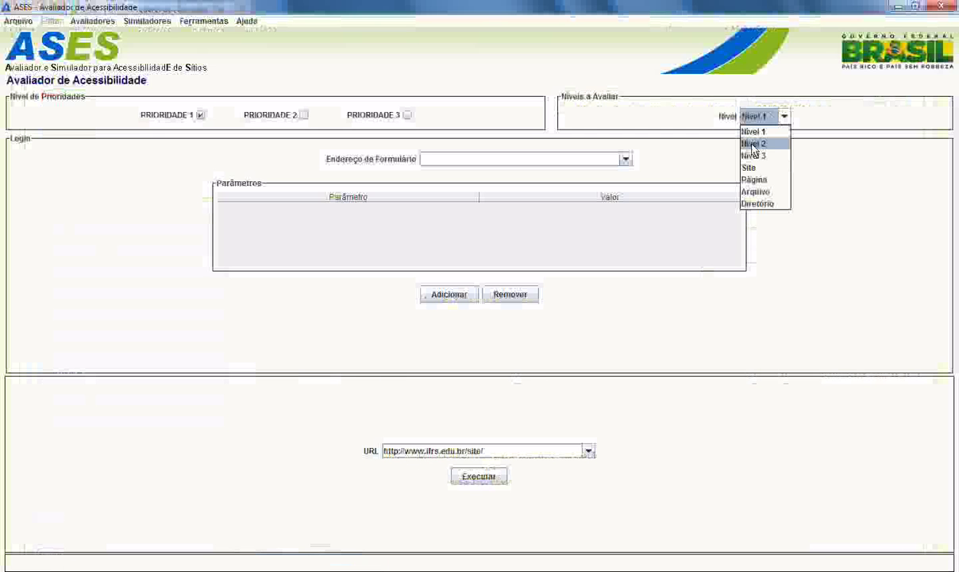
{"action": "left_click", "coordinate": [750, 143]}
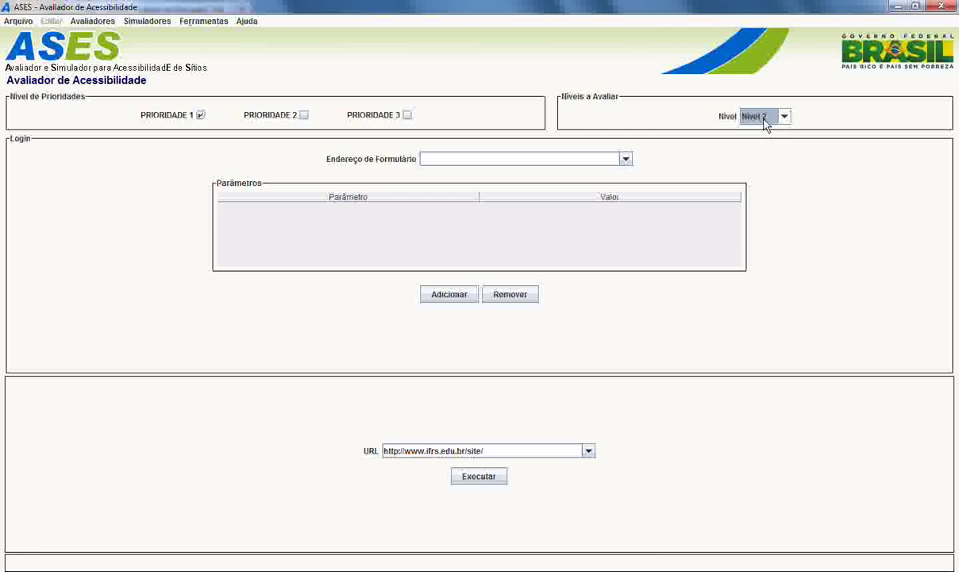
{"action": "key", "text": "alt+Tab"}
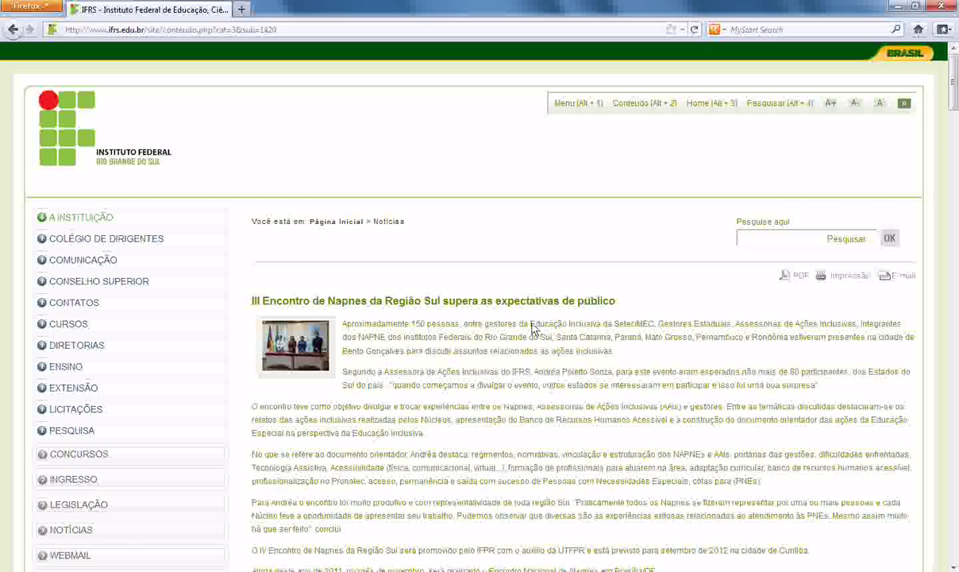
{"action": "scroll", "coordinate": [532, 329], "scroll_direction": "down", "scroll_amount": 2}
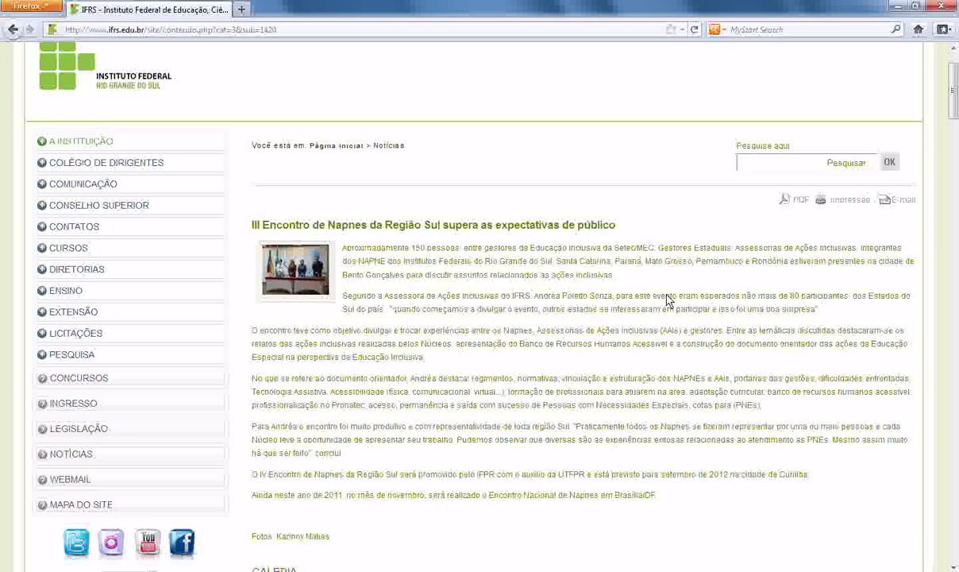
{"action": "scroll", "coordinate": [682, 332], "scroll_direction": "down", "scroll_amount": 2}
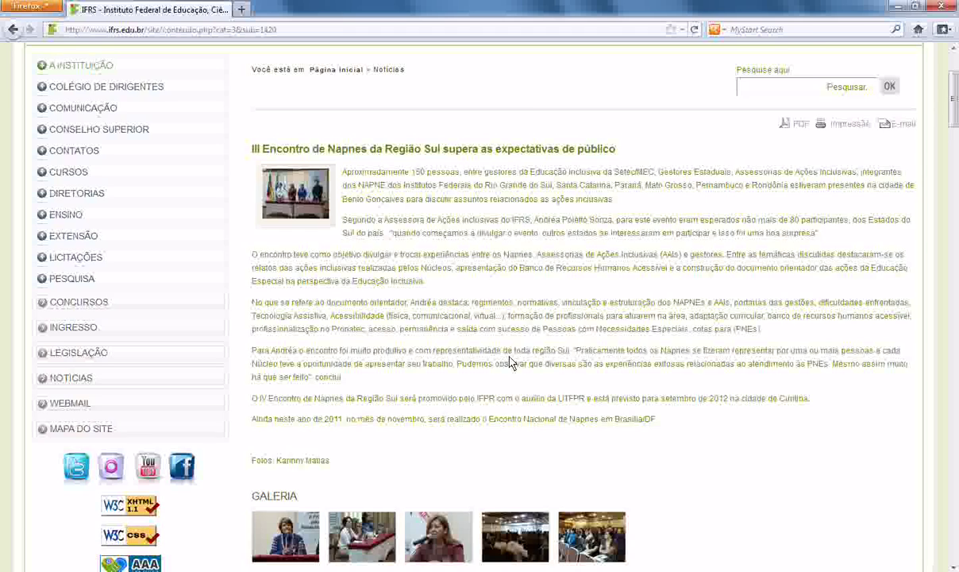
{"action": "scroll", "coordinate": [511, 363], "scroll_direction": "down", "scroll_amount": 4}
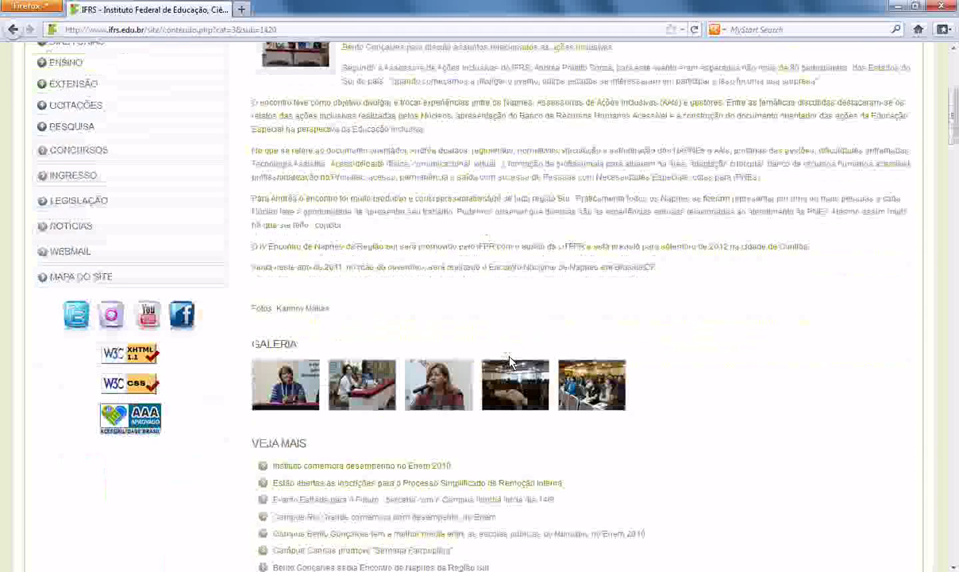
{"action": "left_click", "coordinate": [412, 468]}
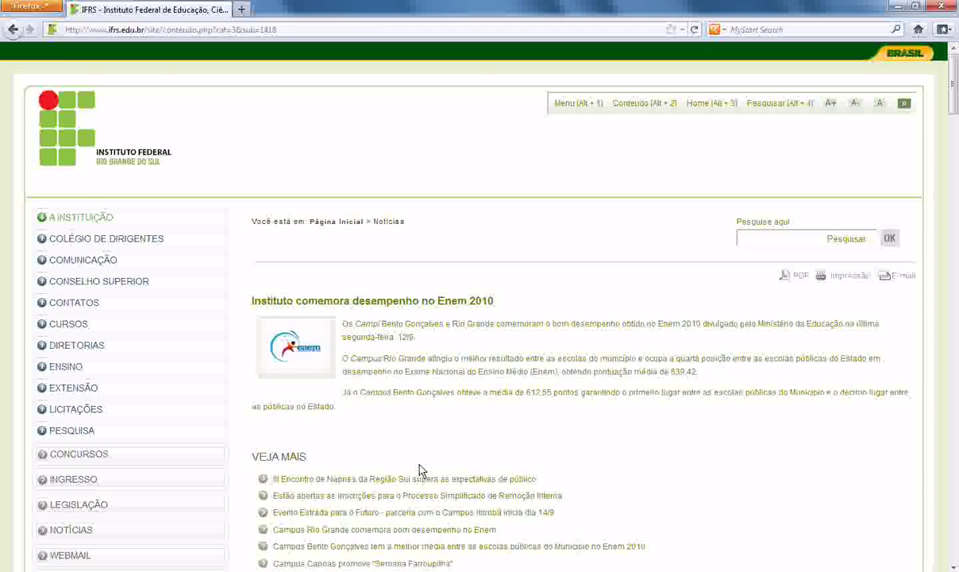
- Switch back to ASES and set the evaluation level to Nível 3
{"action": "key", "text": "alt+Tab"}
{"action": "left_click", "coordinate": [755, 117]}
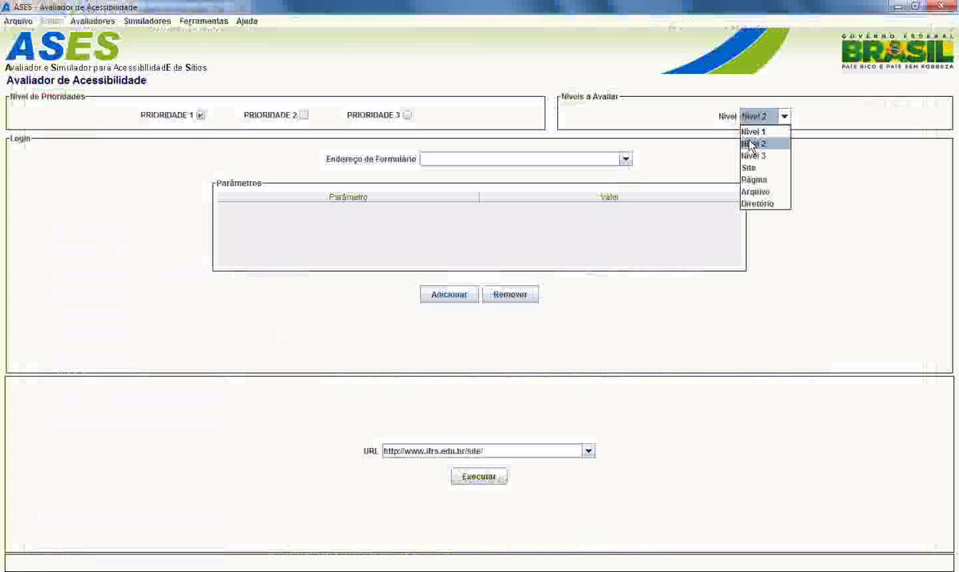
{"action": "left_click", "coordinate": [751, 144]}
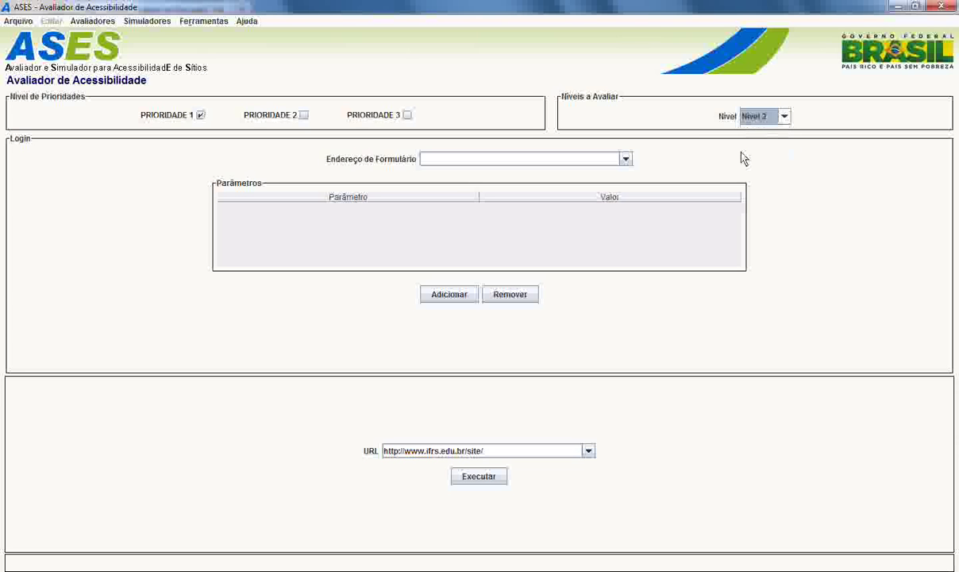
{"action": "key", "text": "Down"}
- Set the evaluation level to Arquivo and try the option for locating a local file
{"action": "left_click", "coordinate": [764, 117]}
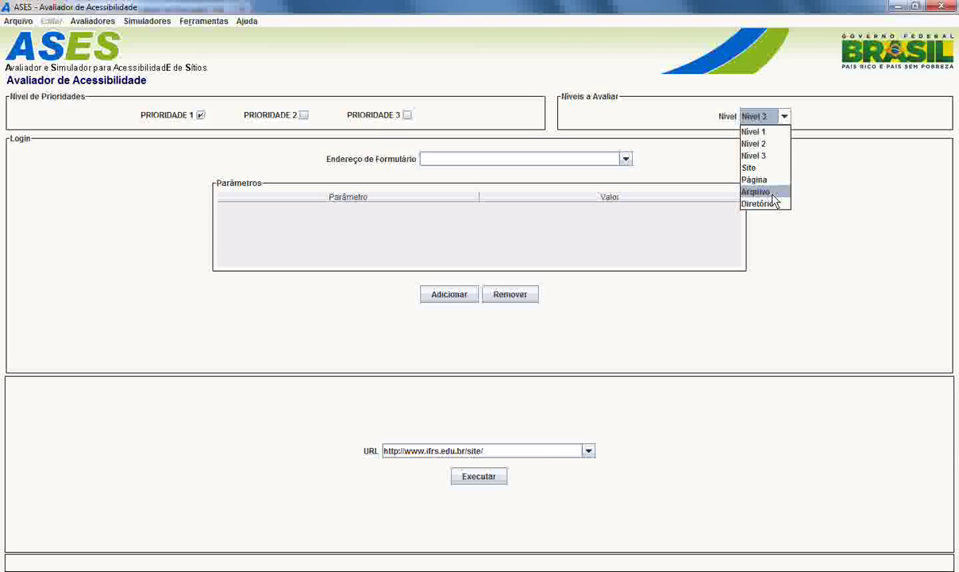
{"action": "left_click", "coordinate": [758, 191]}
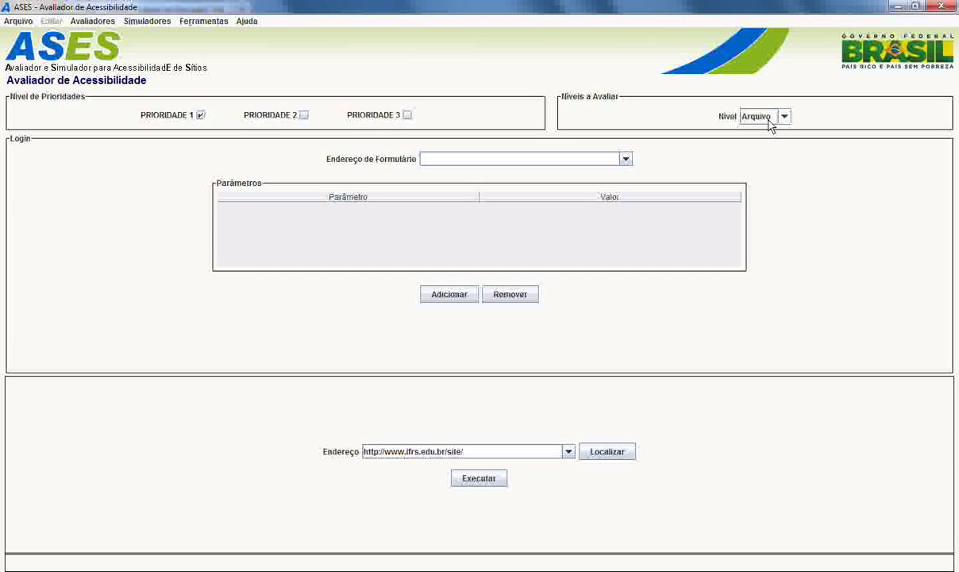
{"action": "left_click", "coordinate": [624, 452]}
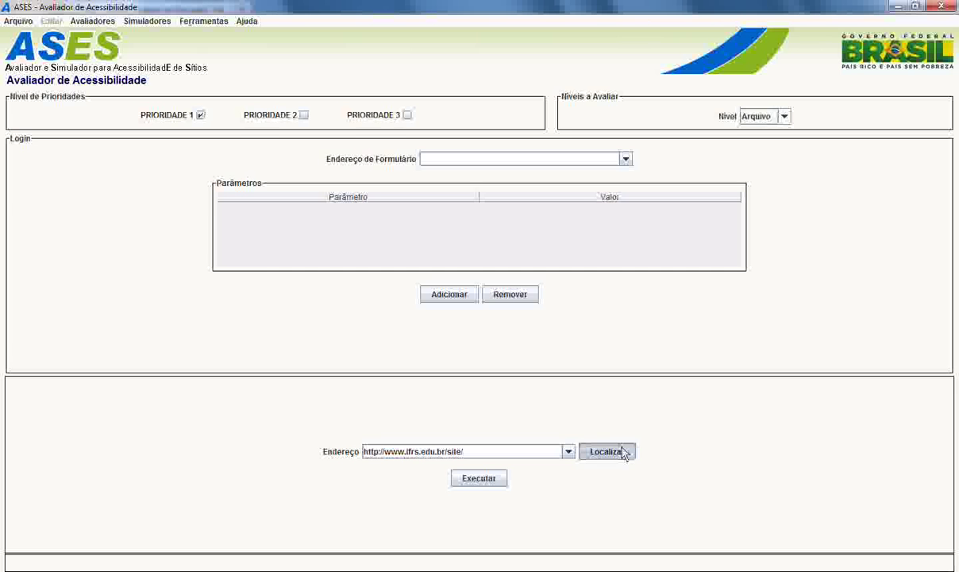
{"action": "left_click", "coordinate": [631, 387]}
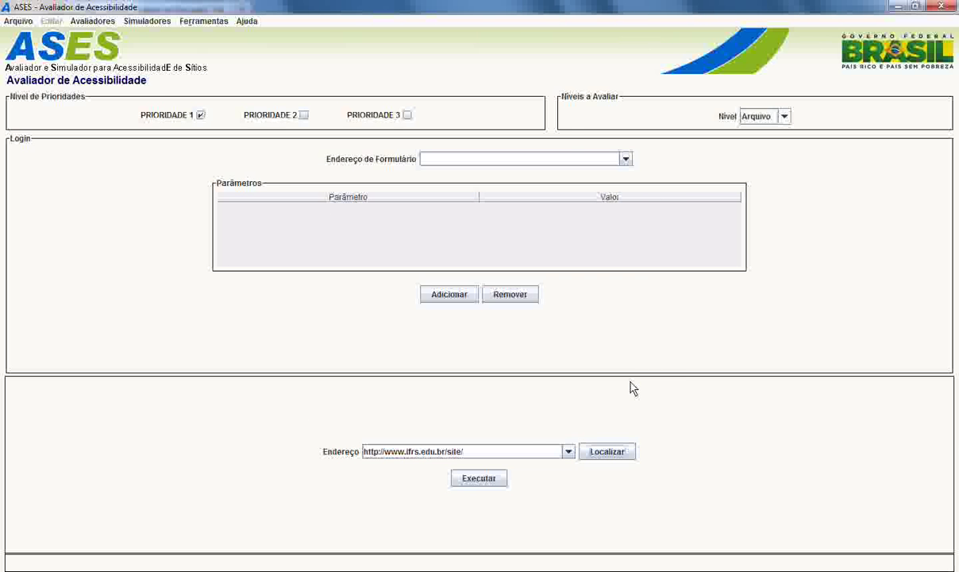
- Change the evaluation level to Diretório
{"action": "left_click", "coordinate": [774, 117]}
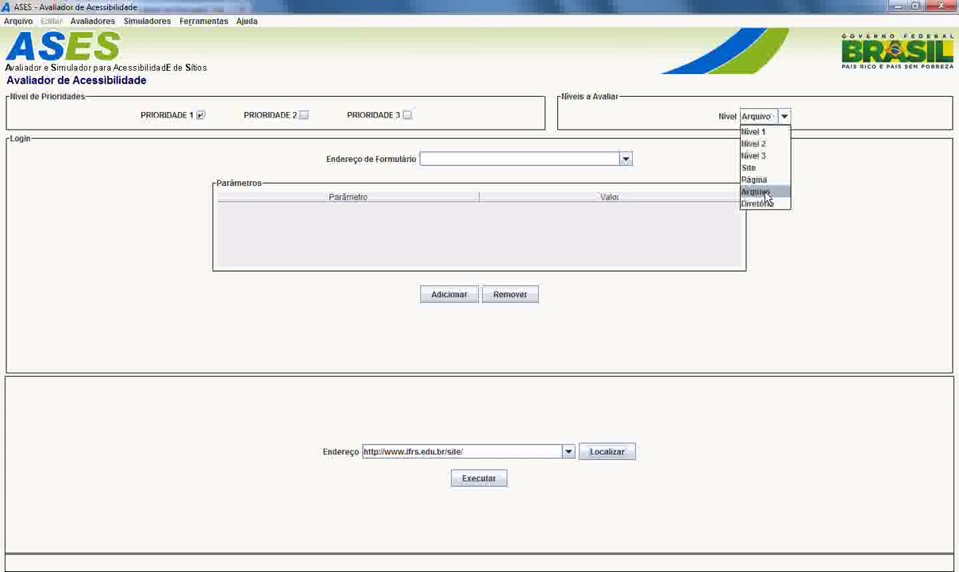
{"action": "left_click", "coordinate": [760, 203]}
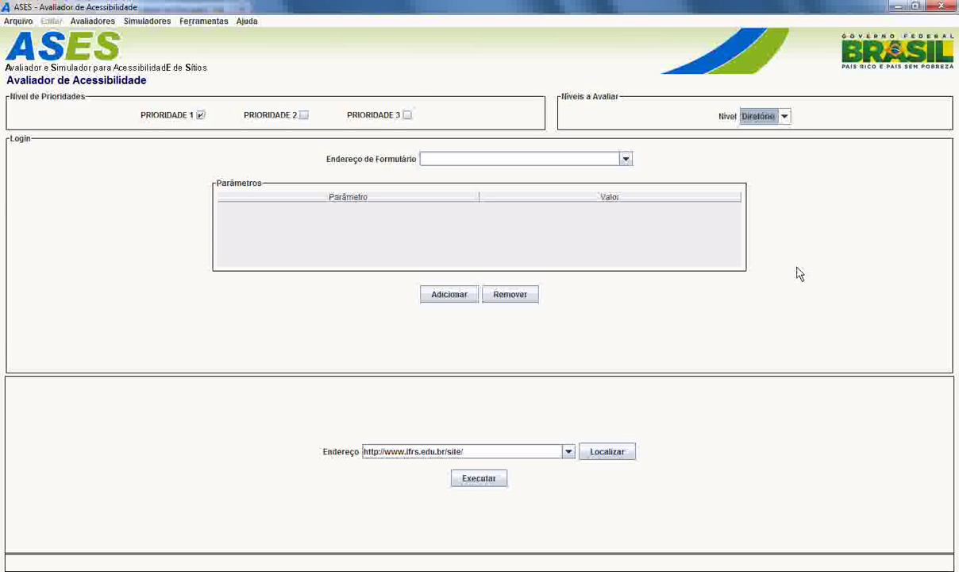
{"action": "left_click", "coordinate": [783, 119]}
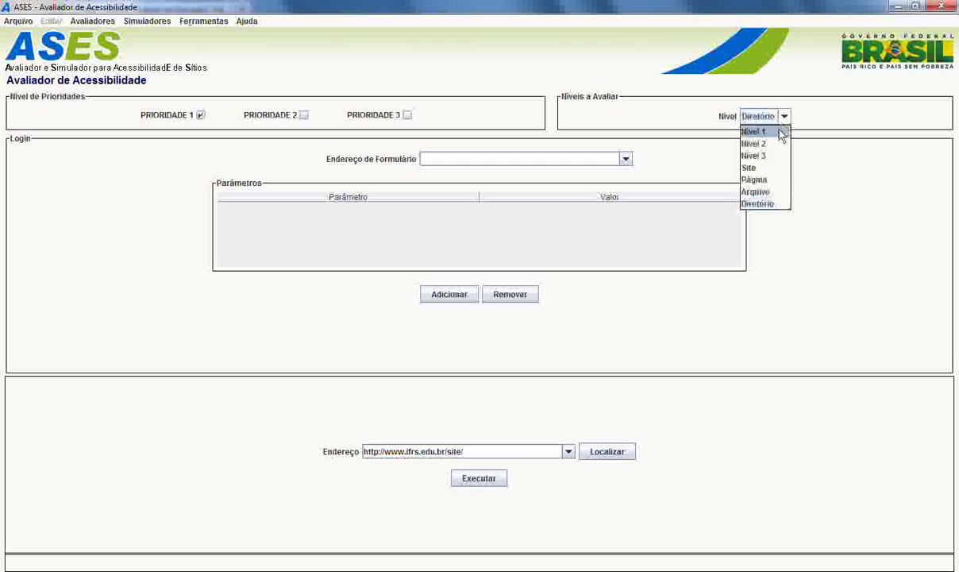
{"action": "left_click", "coordinate": [758, 168]}
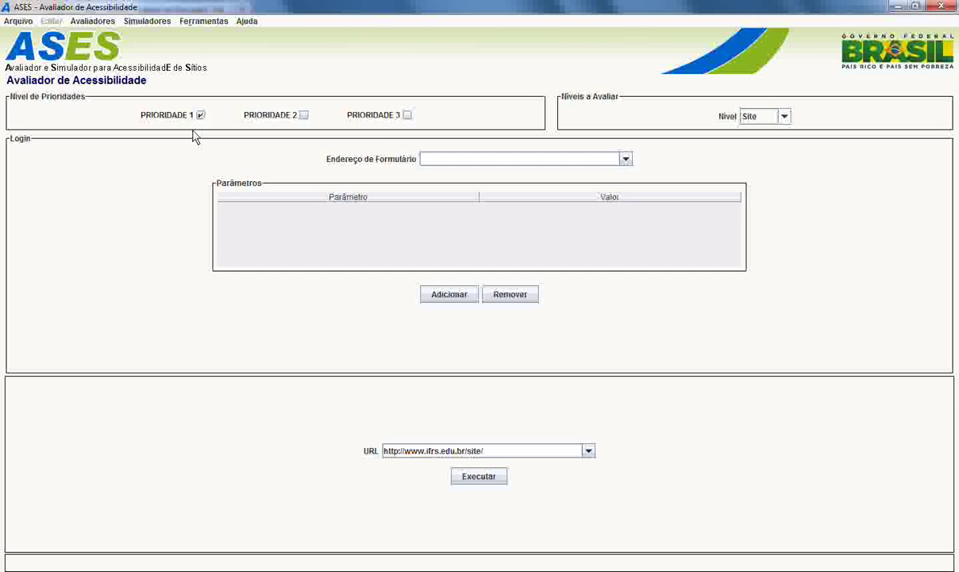
{"action": "left_click", "coordinate": [472, 485]}
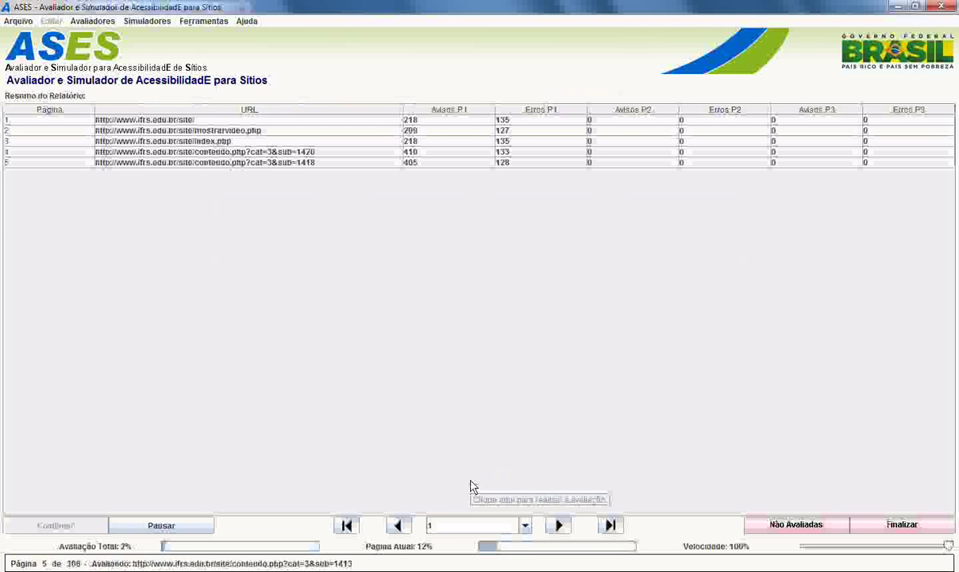
- Pause the running site evaluation, and try resuming and pausing it again twice
{"action": "left_click", "coordinate": [197, 530]}
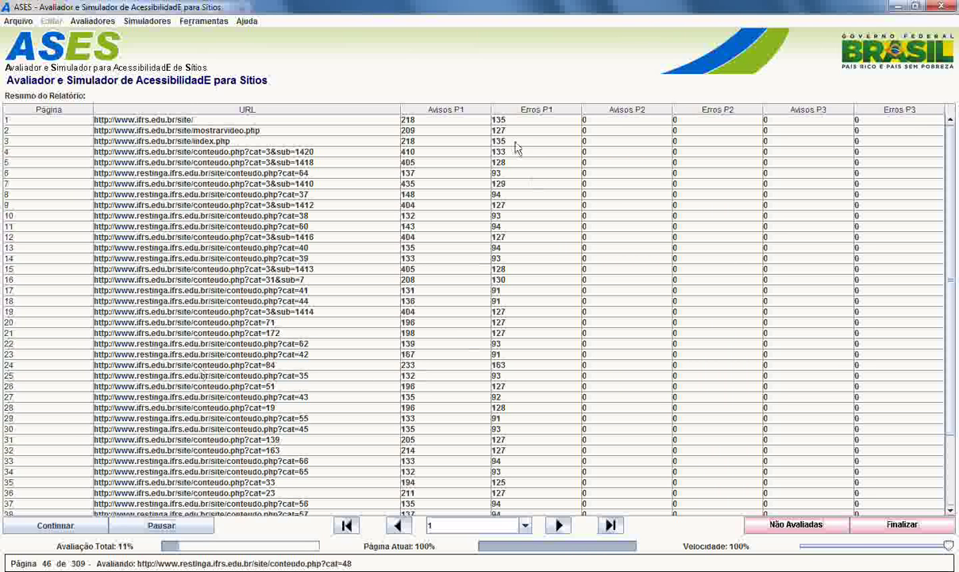
{"action": "left_click", "coordinate": [489, 120]}
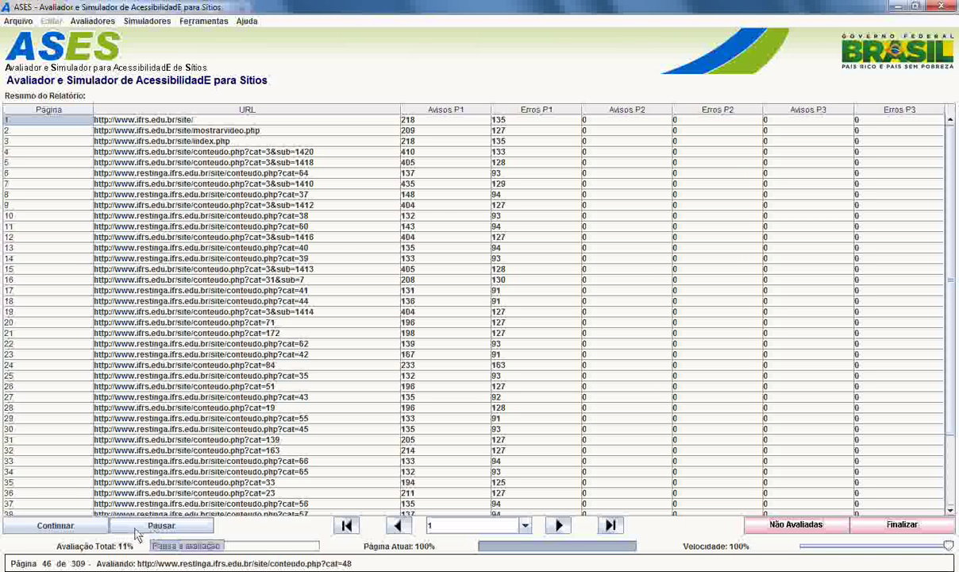
{"action": "left_click", "coordinate": [60, 530]}
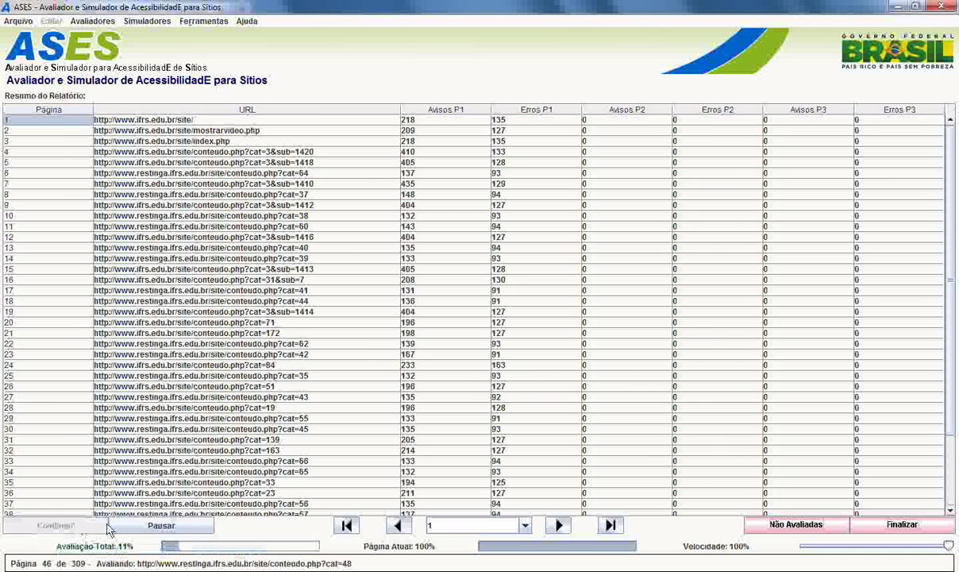
{"action": "left_click", "coordinate": [135, 530]}
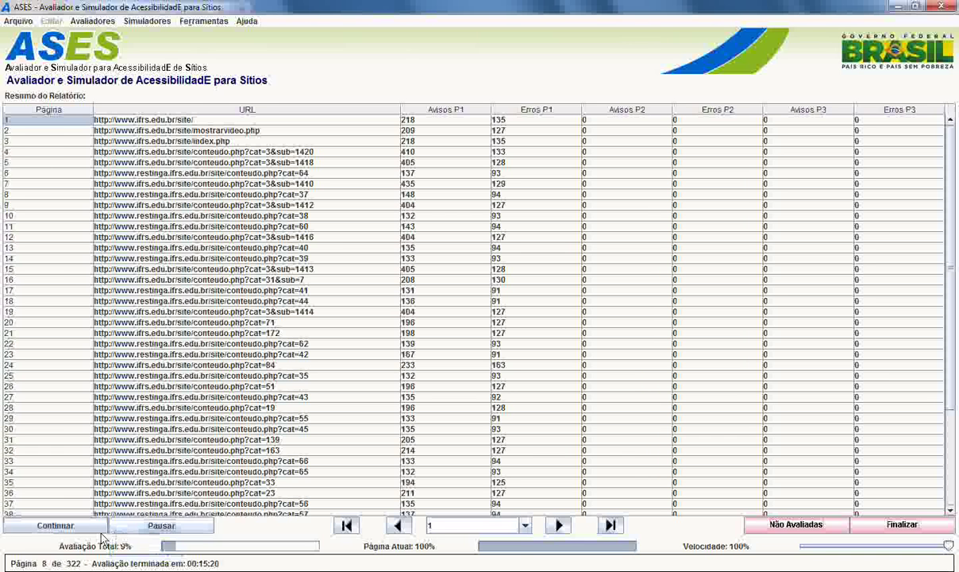
{"action": "left_click", "coordinate": [100, 527]}
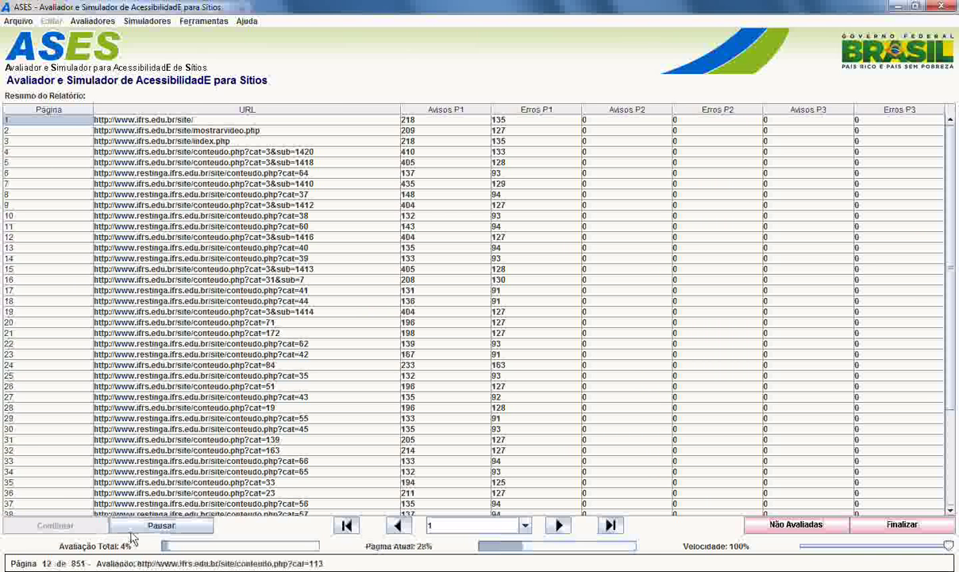
{"action": "left_click", "coordinate": [133, 530]}
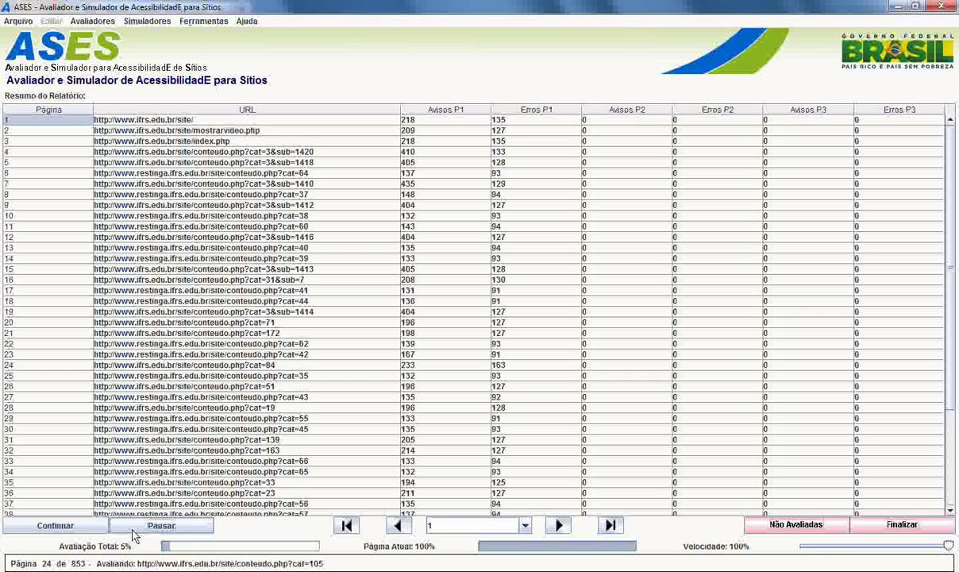
- Select the result row of page 26 and check for pages that were not evaluated, dismissing the message
{"action": "left_click", "coordinate": [297, 385]}
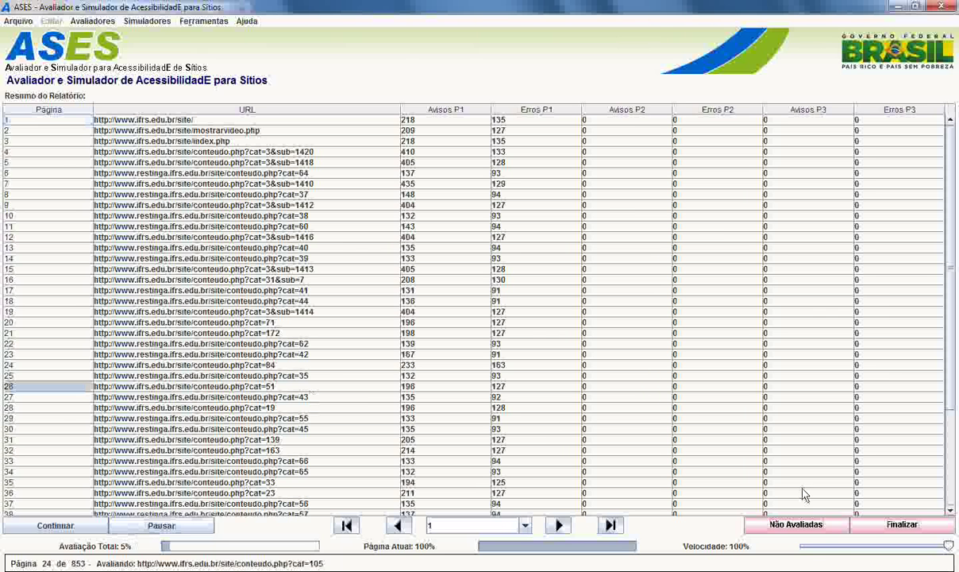
{"action": "left_click", "coordinate": [842, 528]}
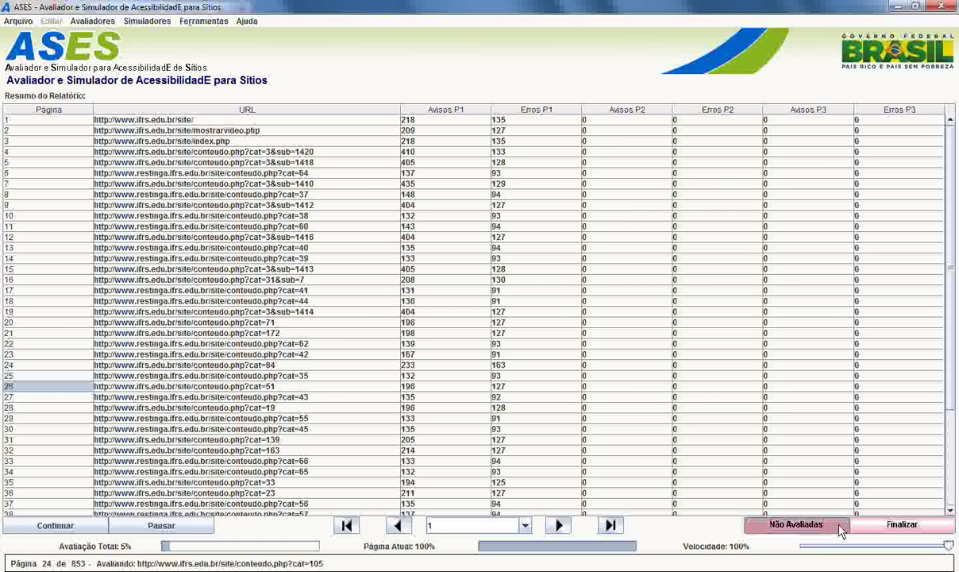
{"action": "left_click", "coordinate": [478, 342]}
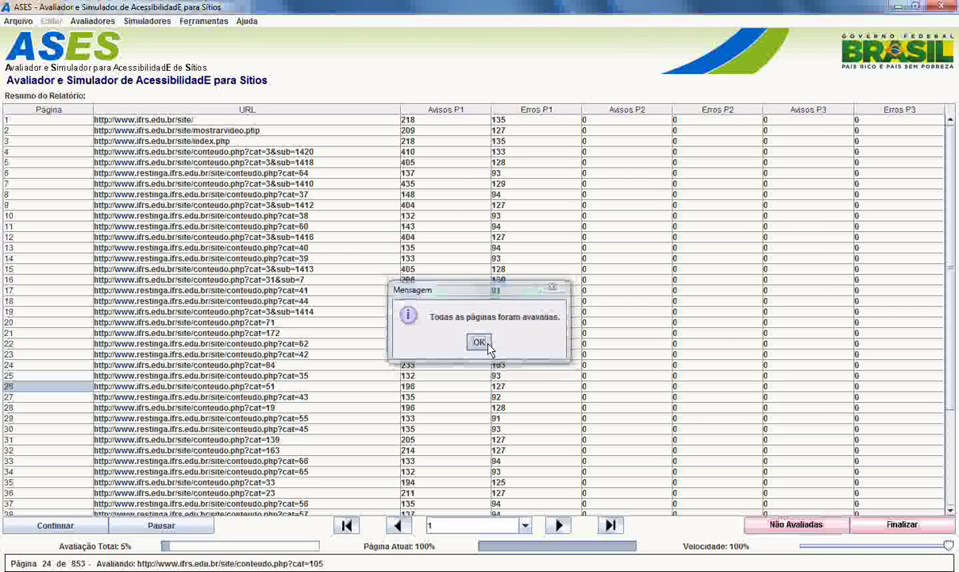
- Resume and pause the site evaluation twice, checking for non-evaluated pages after each pause
{"action": "left_click", "coordinate": [106, 528]}
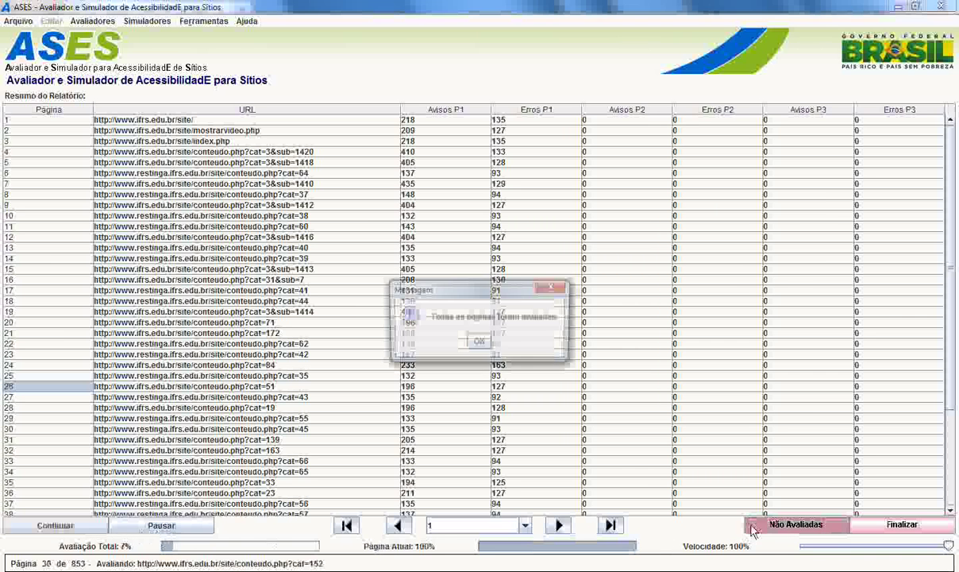
{"action": "left_click", "coordinate": [452, 340]}
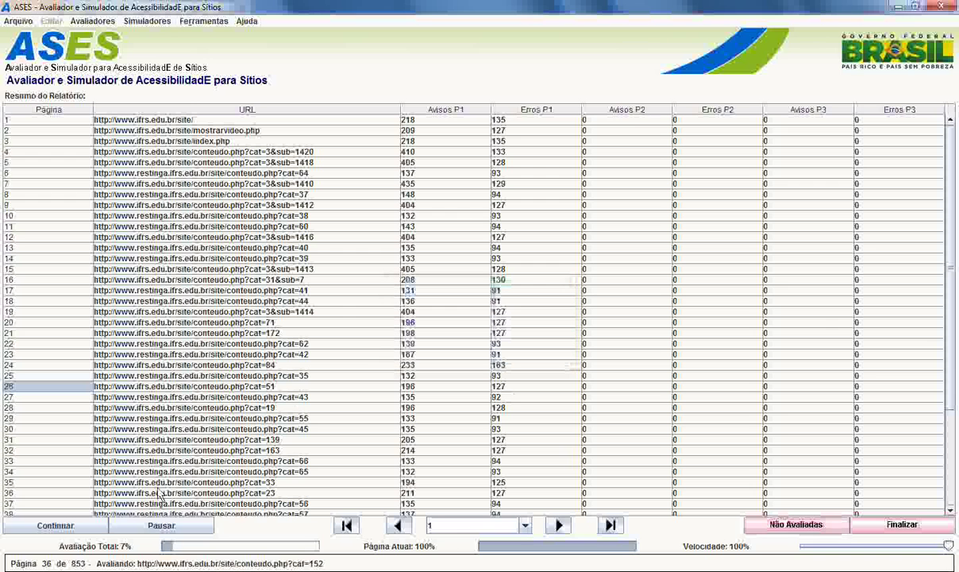
{"action": "left_click", "coordinate": [65, 527]}
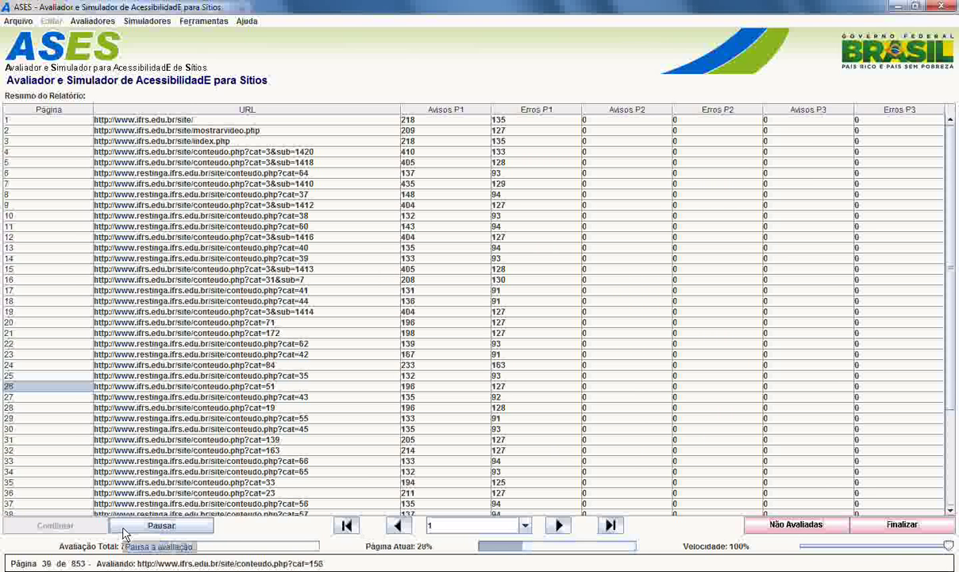
{"action": "left_click", "coordinate": [127, 531]}
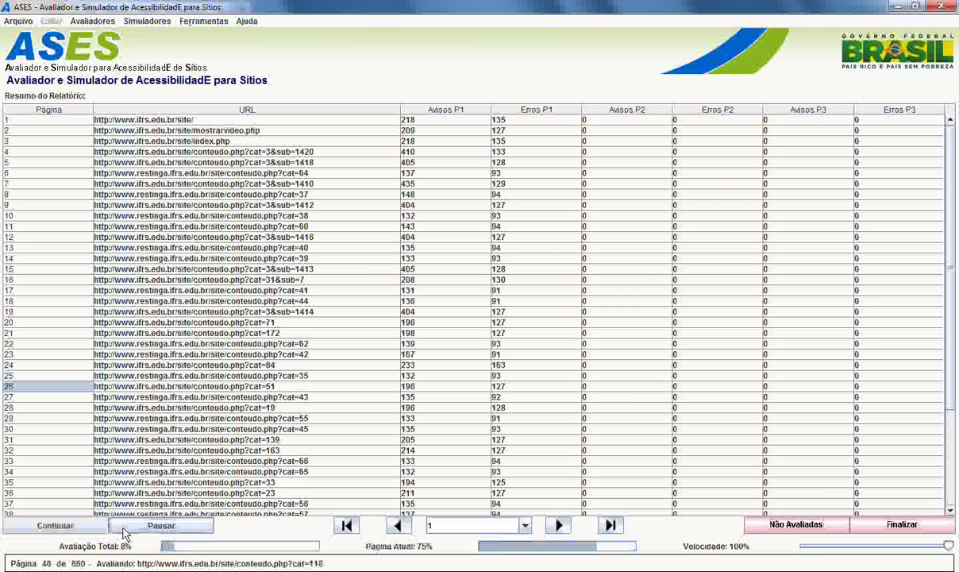
{"action": "left_click", "coordinate": [796, 524]}
{"action": "left_click", "coordinate": [479, 343]}
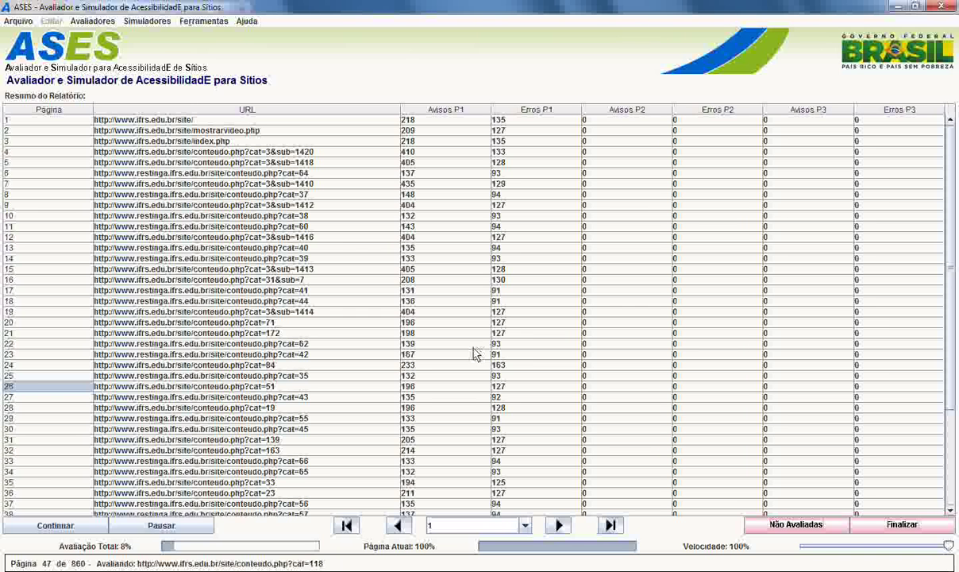
- Run the evaluation for two more short stretches, pausing each time to check for non-evaluated pages, and repeat the check once more
{"action": "left_click", "coordinate": [52, 524]}
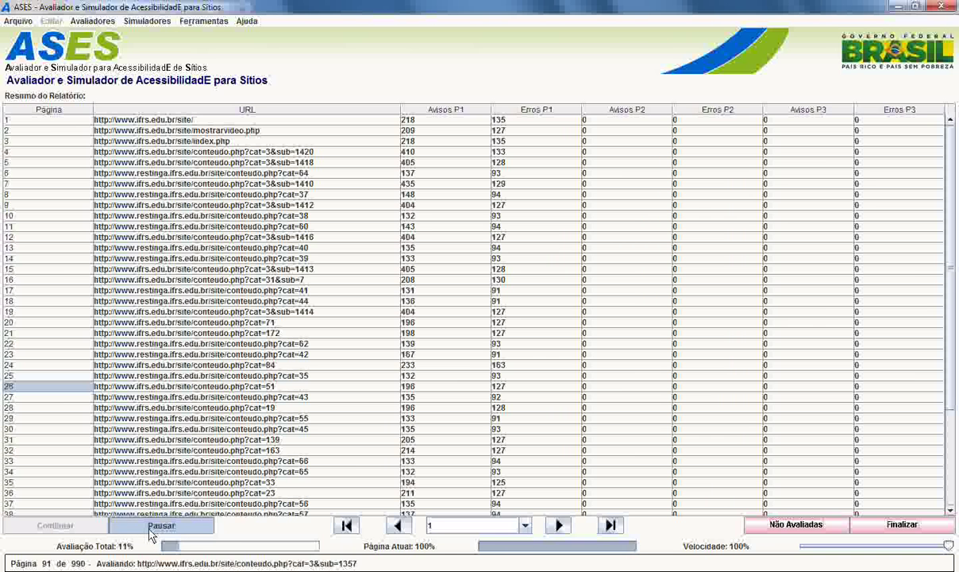
{"action": "left_click", "coordinate": [150, 530]}
{"action": "left_click", "coordinate": [776, 530]}
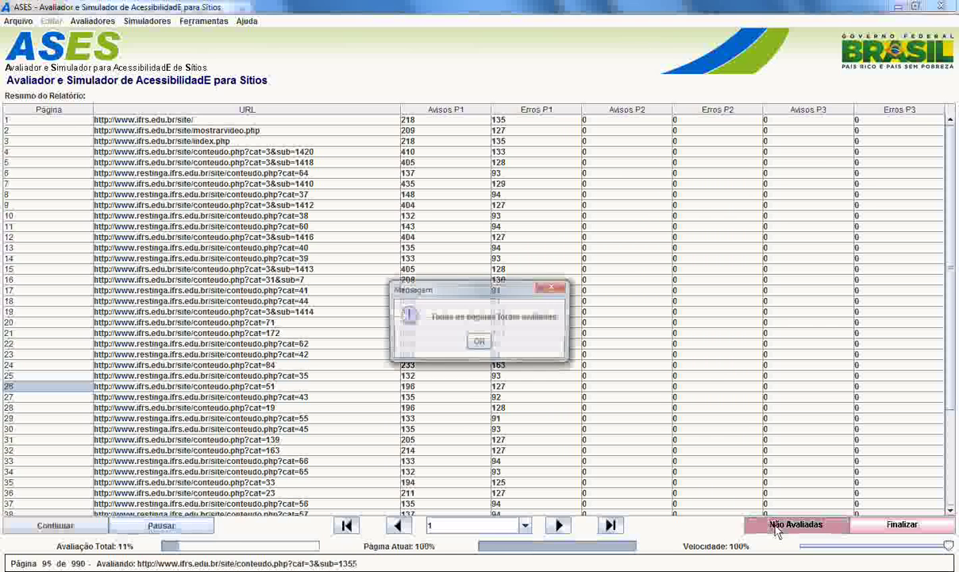
{"action": "left_click", "coordinate": [479, 337]}
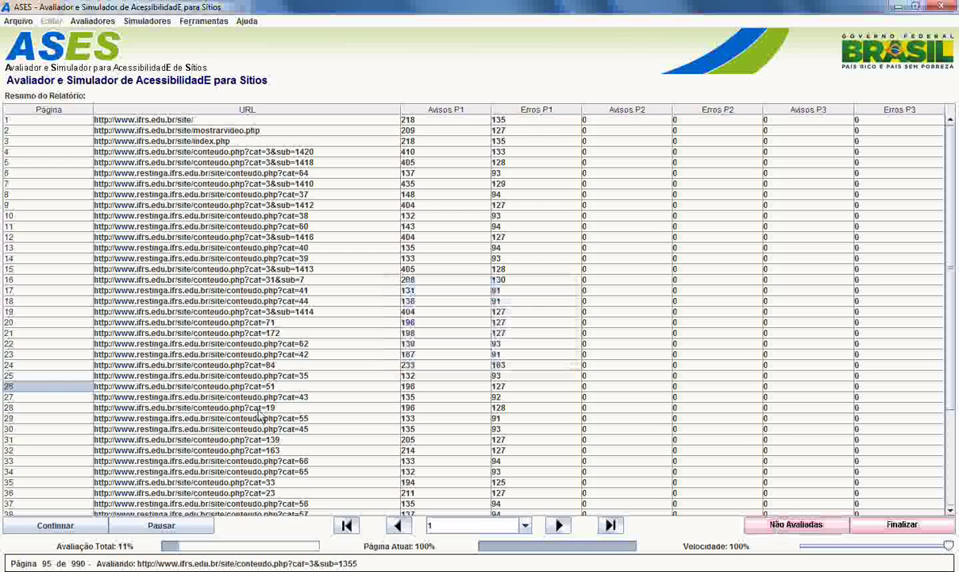
{"action": "left_click", "coordinate": [79, 525]}
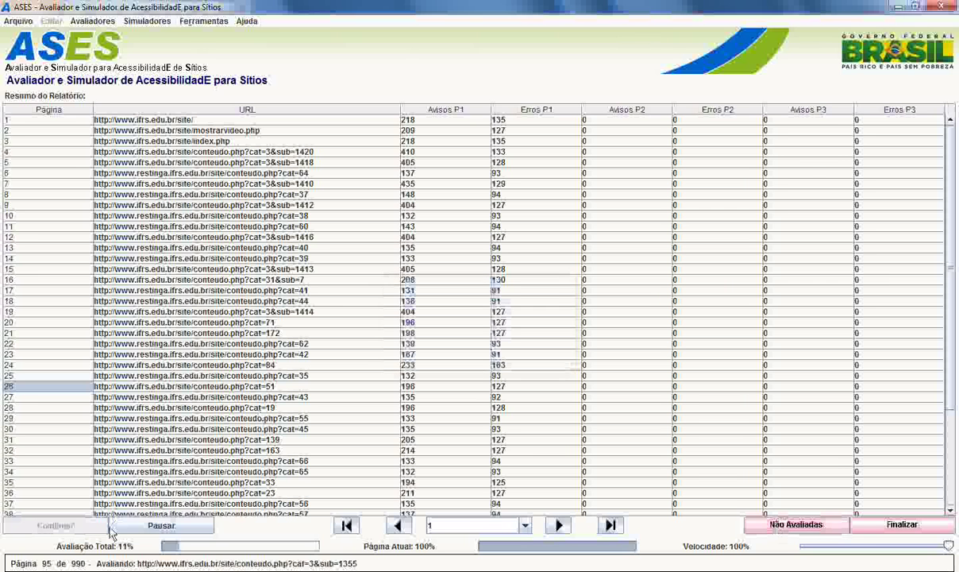
{"action": "left_click", "coordinate": [167, 529]}
{"action": "left_click", "coordinate": [826, 525]}
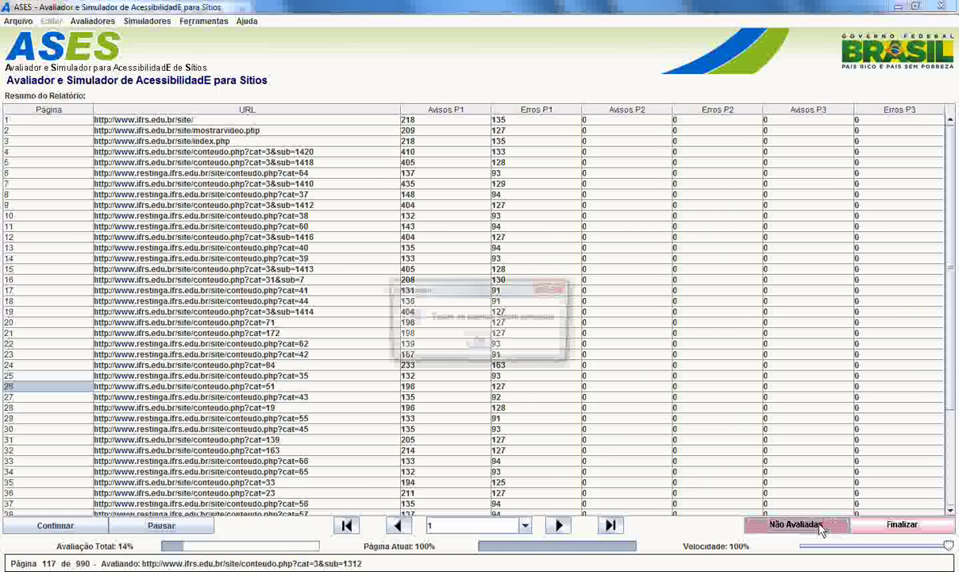
{"action": "left_click", "coordinate": [477, 343]}
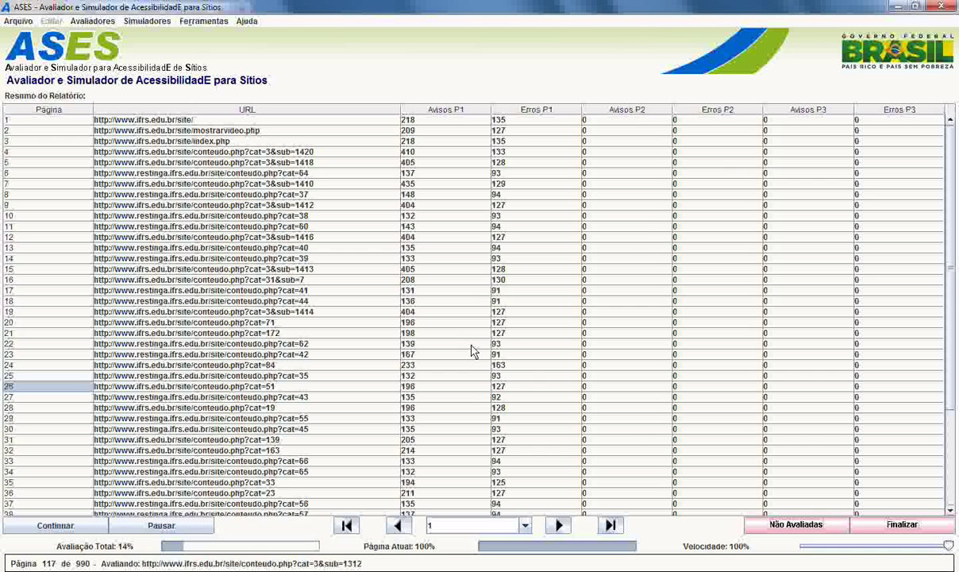
{"action": "left_click", "coordinate": [774, 526]}
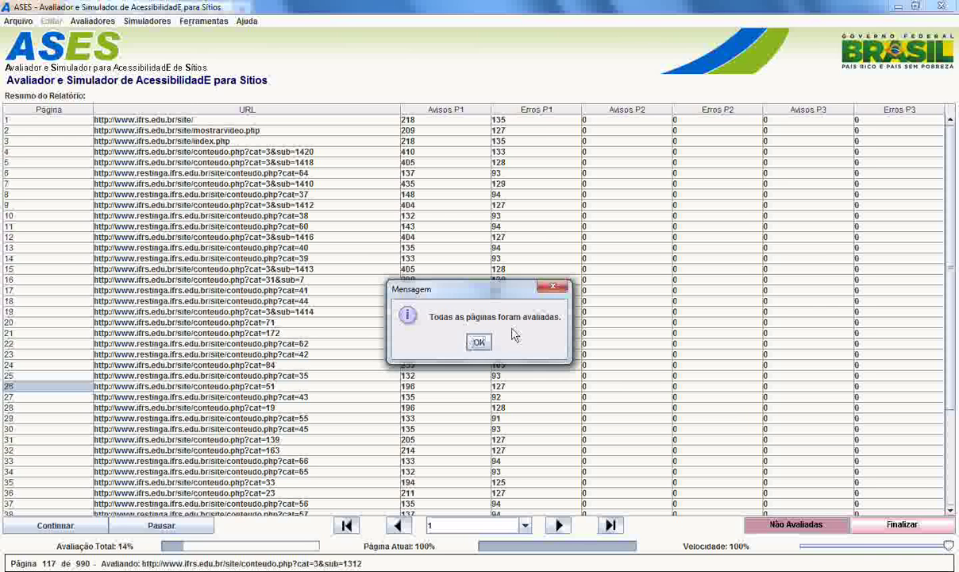
{"action": "left_click", "coordinate": [478, 342]}
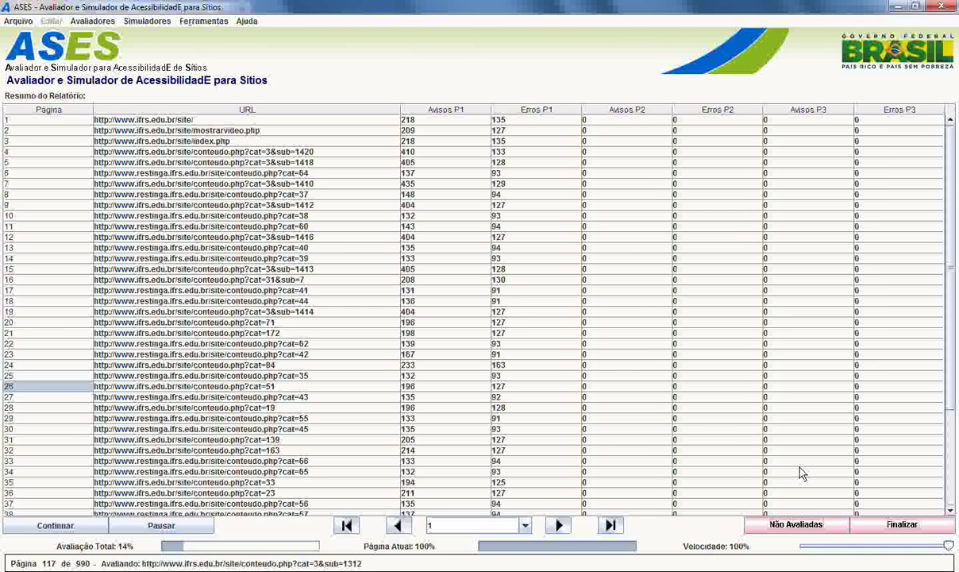
{"action": "left_click", "coordinate": [168, 124]}
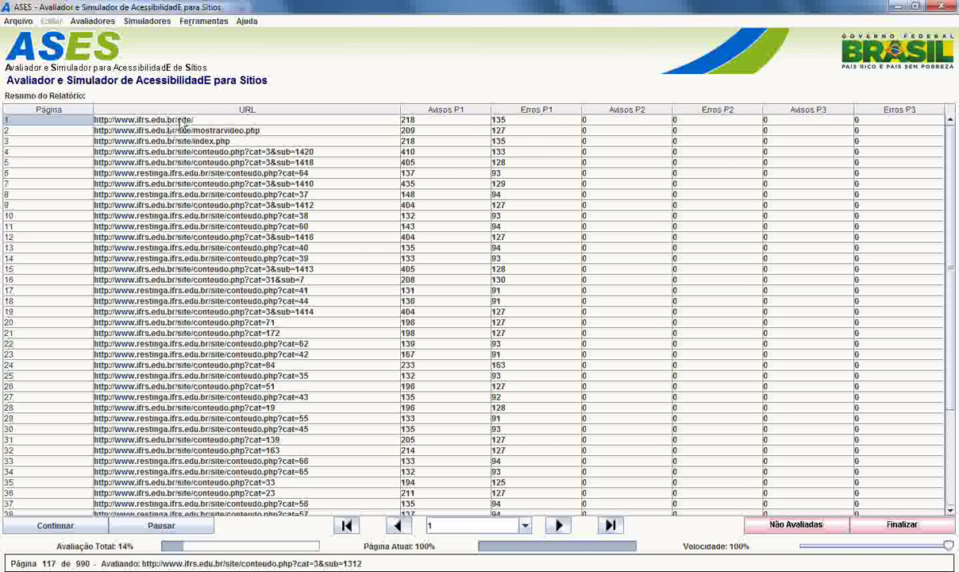
{"action": "double_click", "coordinate": [296, 123]}
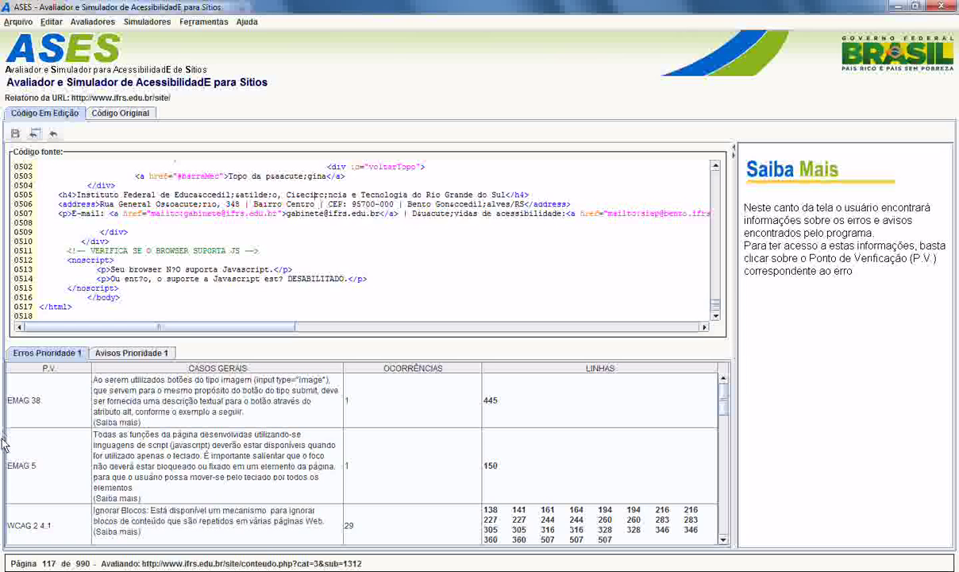
{"action": "left_click", "coordinate": [40, 403]}
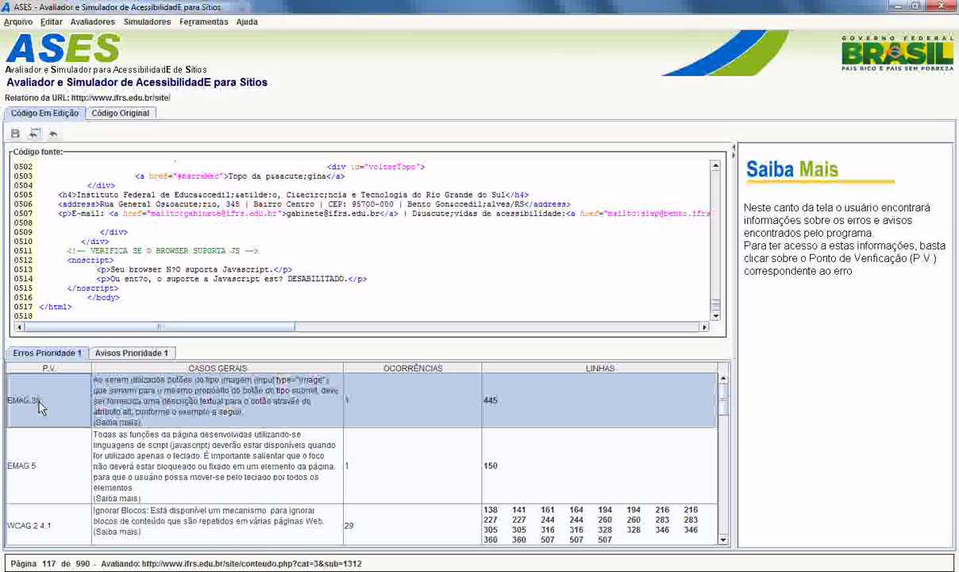
{"action": "left_click", "coordinate": [24, 459]}
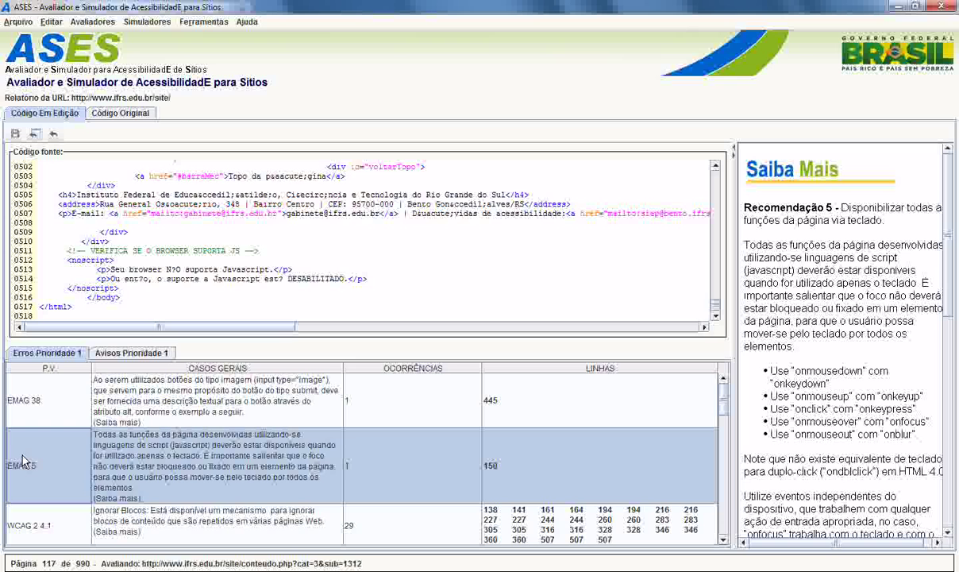
- Select the EMAG 5 error and locate its occurrence at line 150 in the source code
{"action": "left_click", "coordinate": [57, 515]}
{"action": "left_click", "coordinate": [49, 484]}
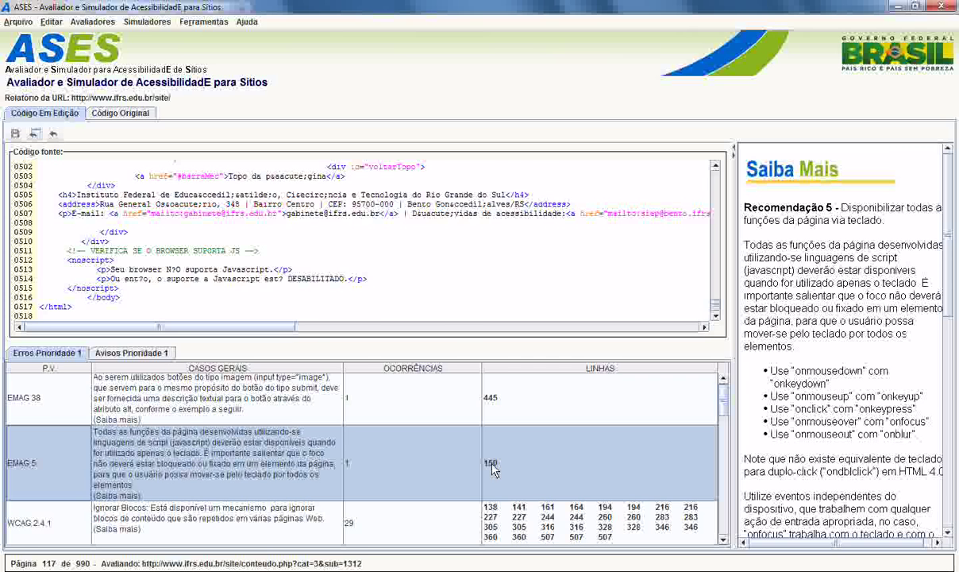
{"action": "left_click", "coordinate": [468, 446]}
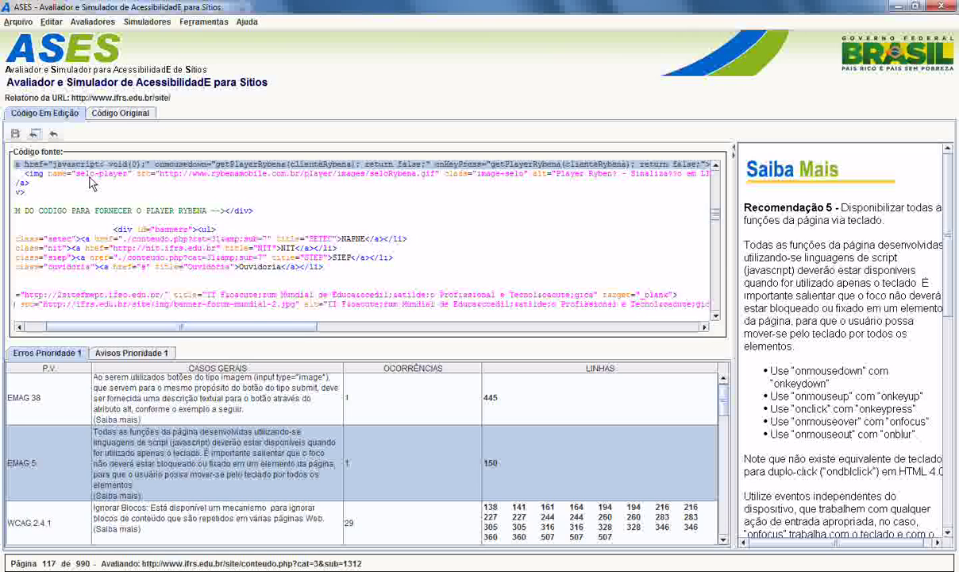
{"action": "key", "text": "Home"}
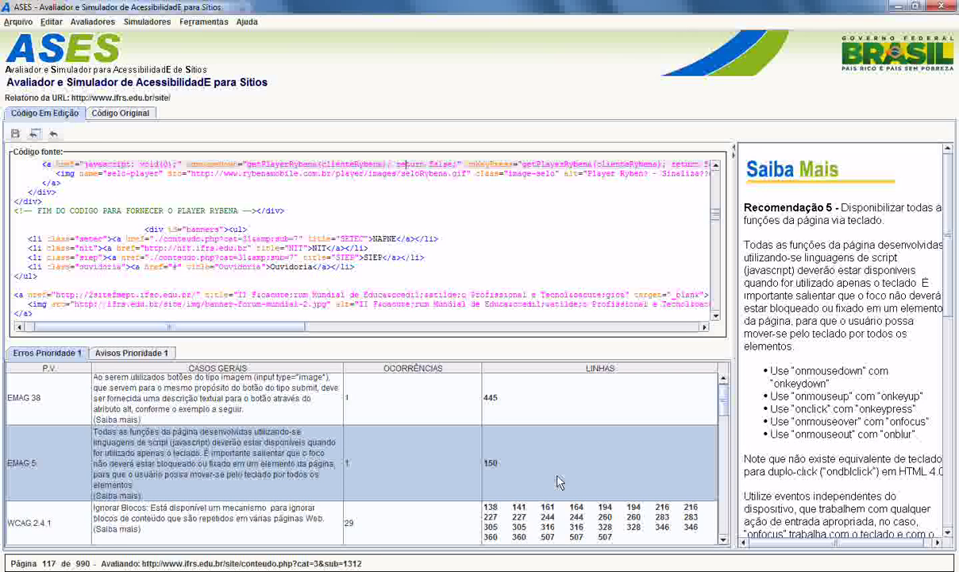
- Read through the Saiba Mais guidance for EMAG 5, including the keyboard event equivalents and code examples
{"action": "left_click", "coordinate": [27, 466]}
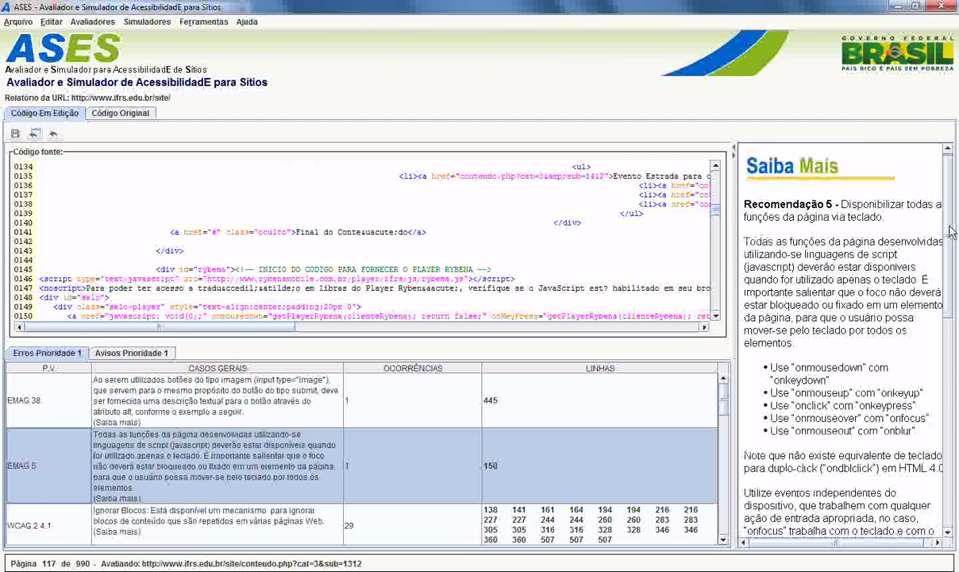
{"action": "scroll", "coordinate": [905, 231], "scroll_direction": "down", "scroll_amount": 3}
{"action": "left_click_drag", "start_coordinate": [957, 292], "coordinate": [949, 155]}
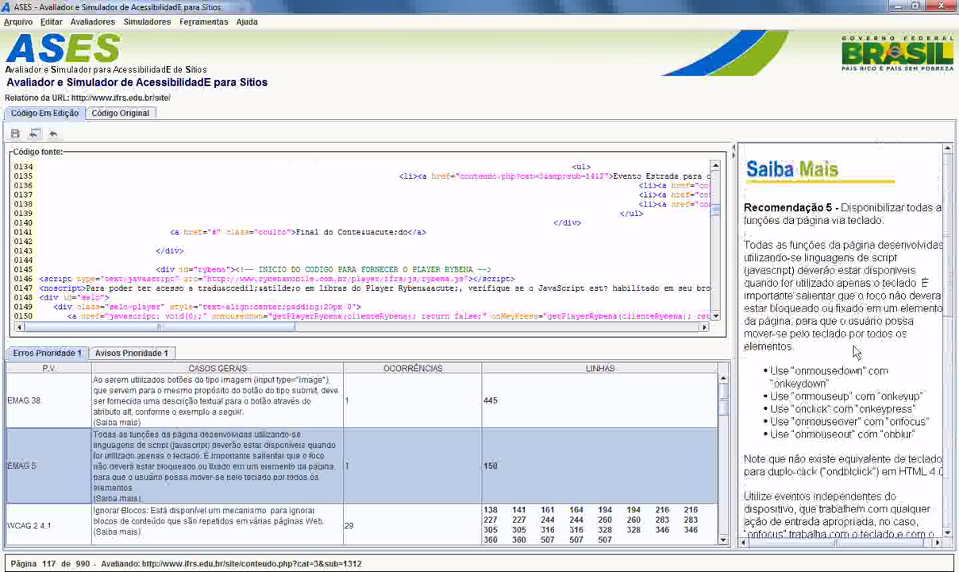
{"action": "scroll", "coordinate": [893, 239], "scroll_direction": "down", "scroll_amount": 4}
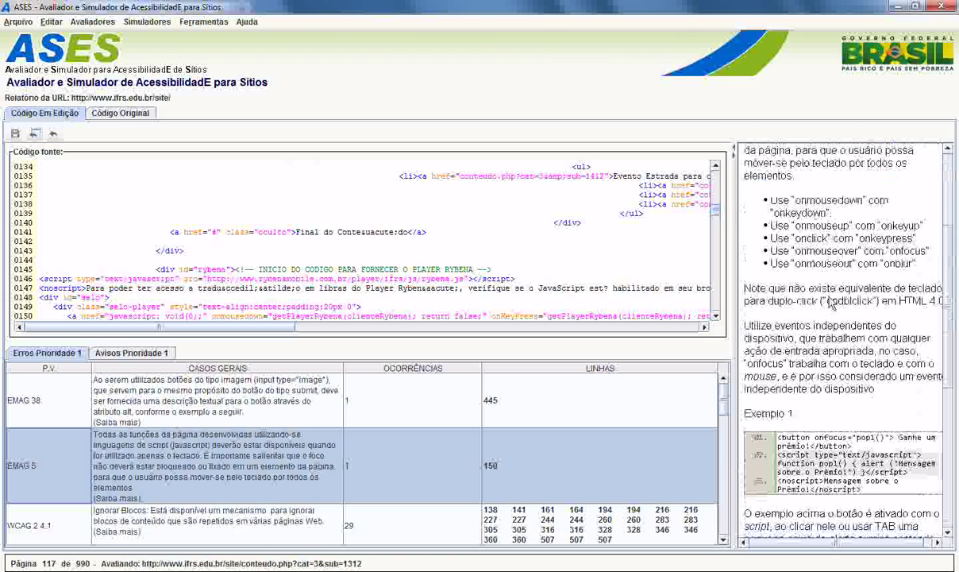
{"action": "scroll", "coordinate": [893, 274], "scroll_direction": "up", "scroll_amount": 3}
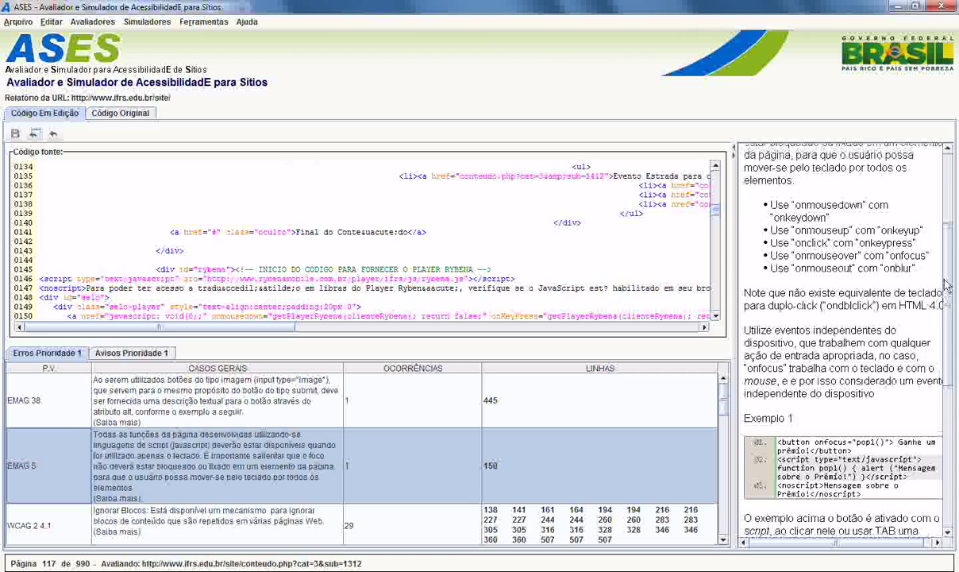
{"action": "scroll", "coordinate": [949, 244], "scroll_direction": "down", "scroll_amount": 7}
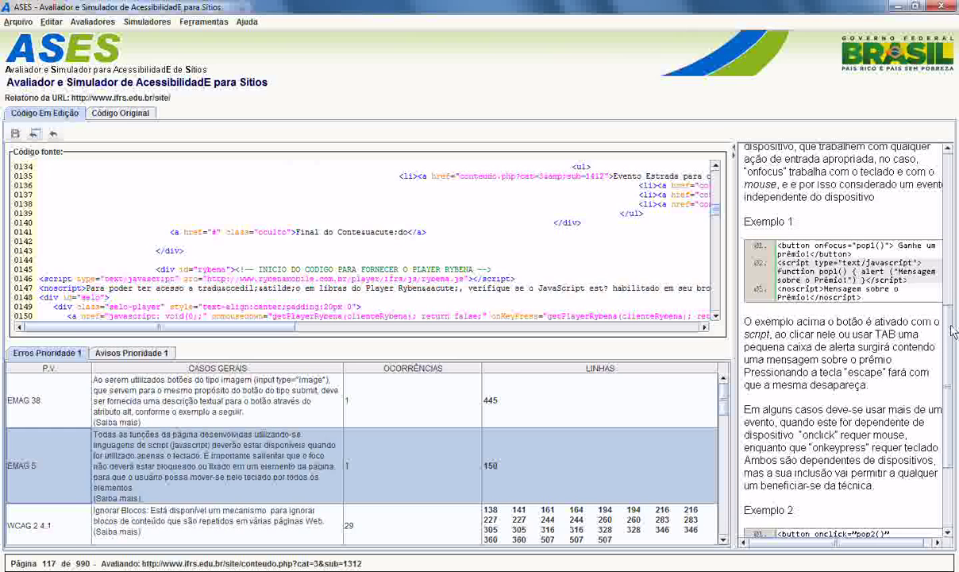
{"action": "left_click_drag", "start_coordinate": [952, 338], "coordinate": [954, 357]}
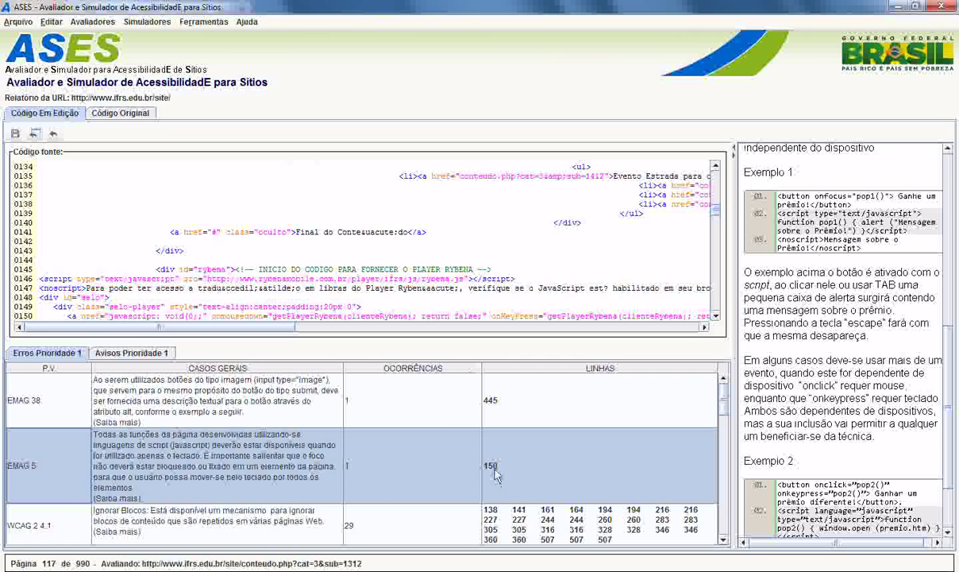
- Insert an empty onMouseOver="" attribute between the onmousedown and onKeyPress attributes of the link on line 150
{"action": "left_click", "coordinate": [492, 470]}
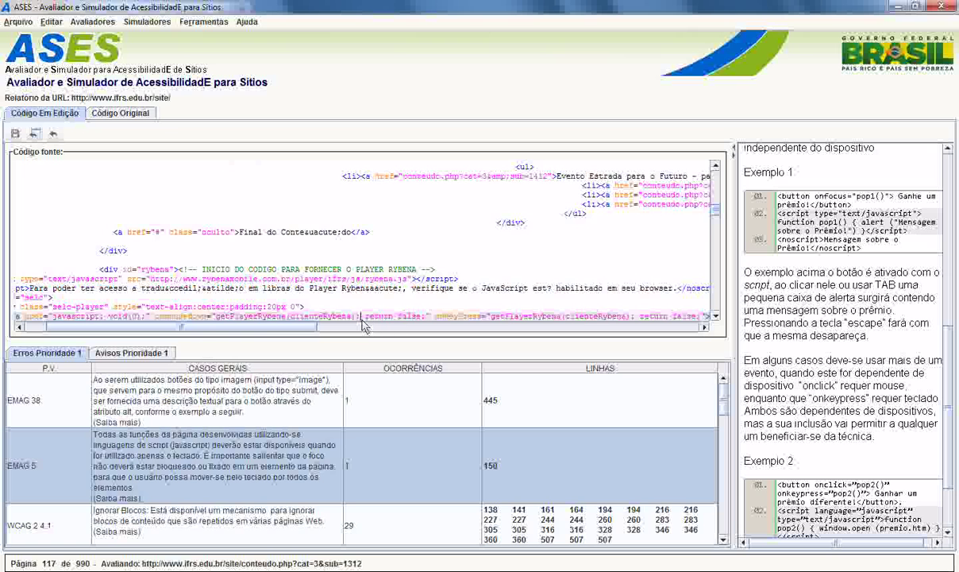
{"action": "left_click", "coordinate": [434, 319]}
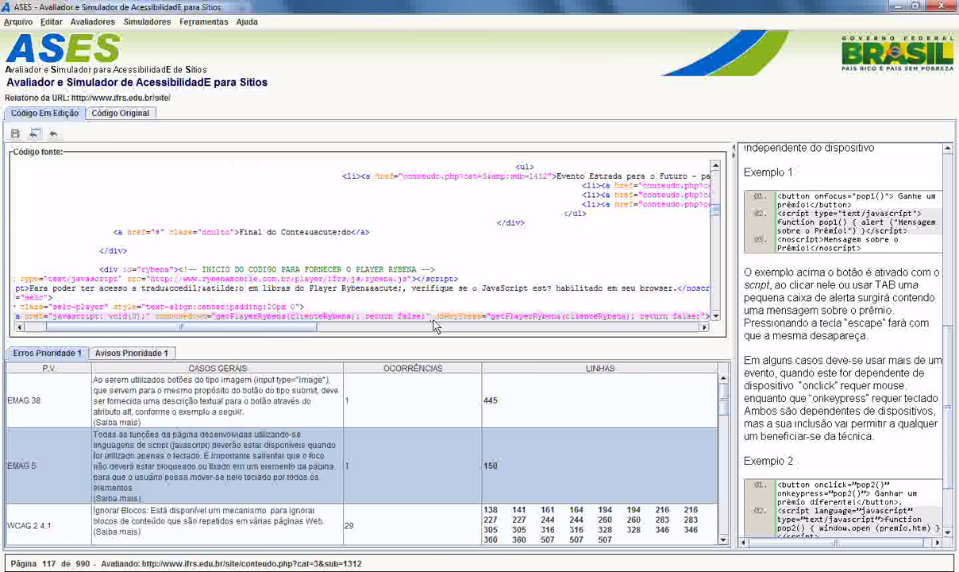
{"action": "type", "text": "on"}
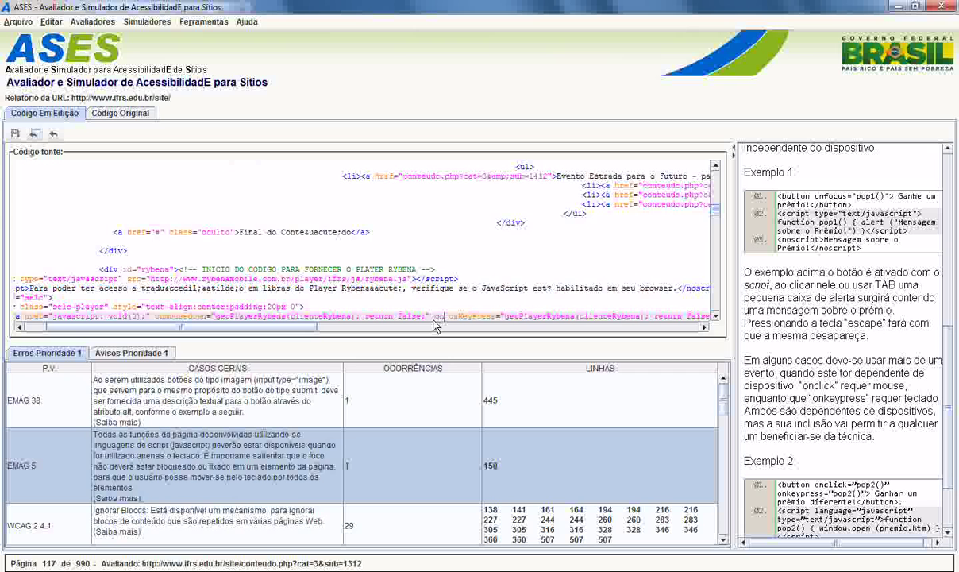
{"action": "type", "text": "MouseOv"}
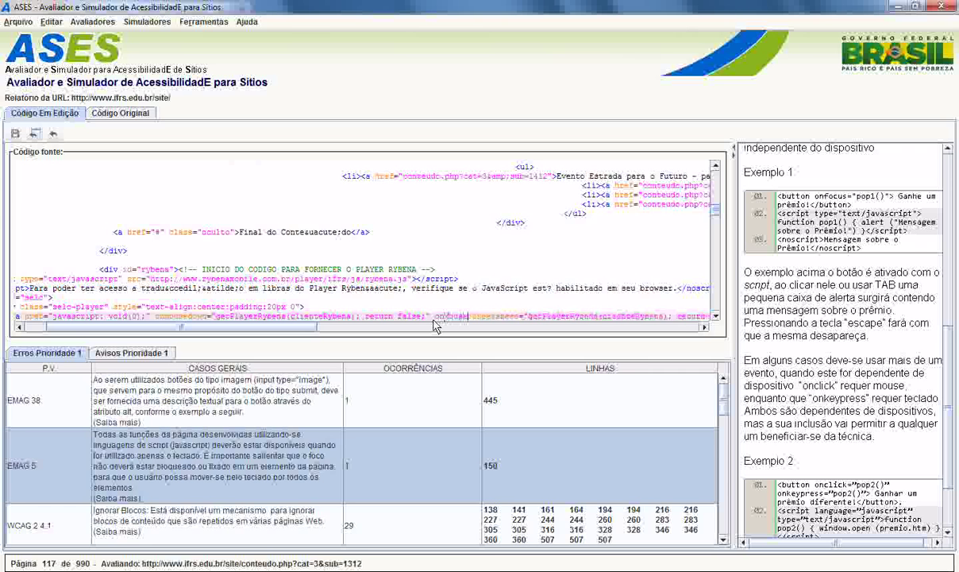
{"action": "type", "text": "er=\"\""}
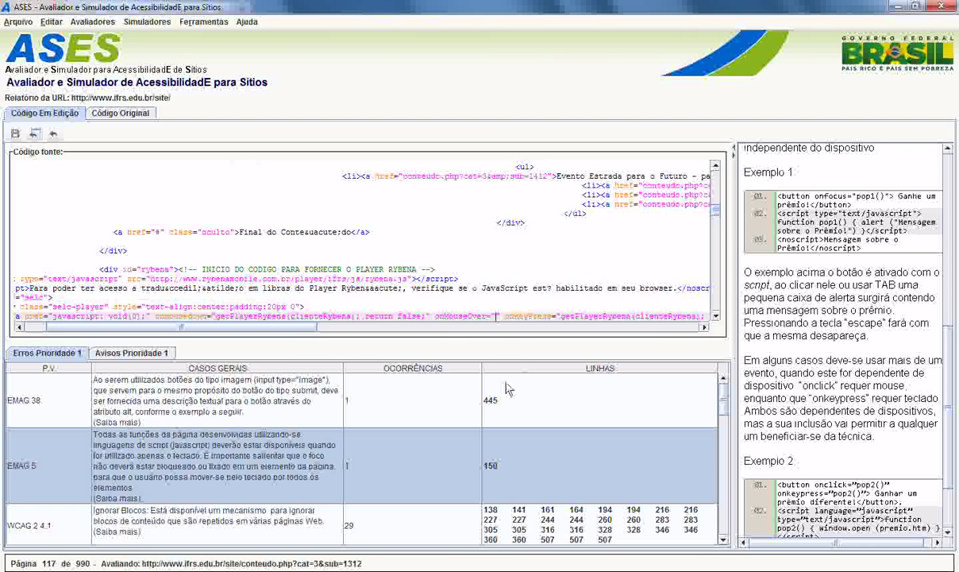
- Save the edited source code as teste.html in Documents, overwriting the existing file
{"action": "left_click", "coordinate": [14, 137]}
{"action": "left_click", "coordinate": [464, 307]}
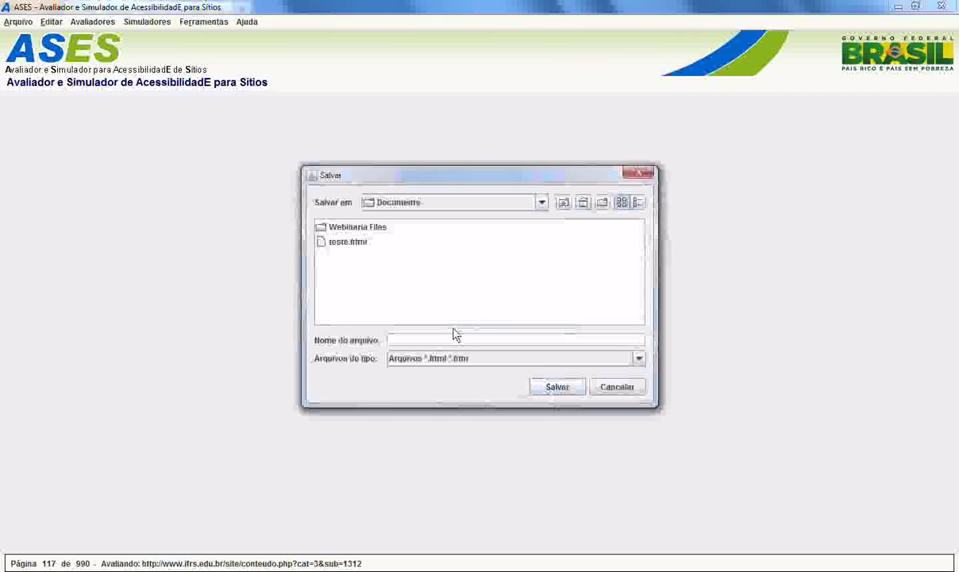
{"action": "double_click", "coordinate": [347, 241]}
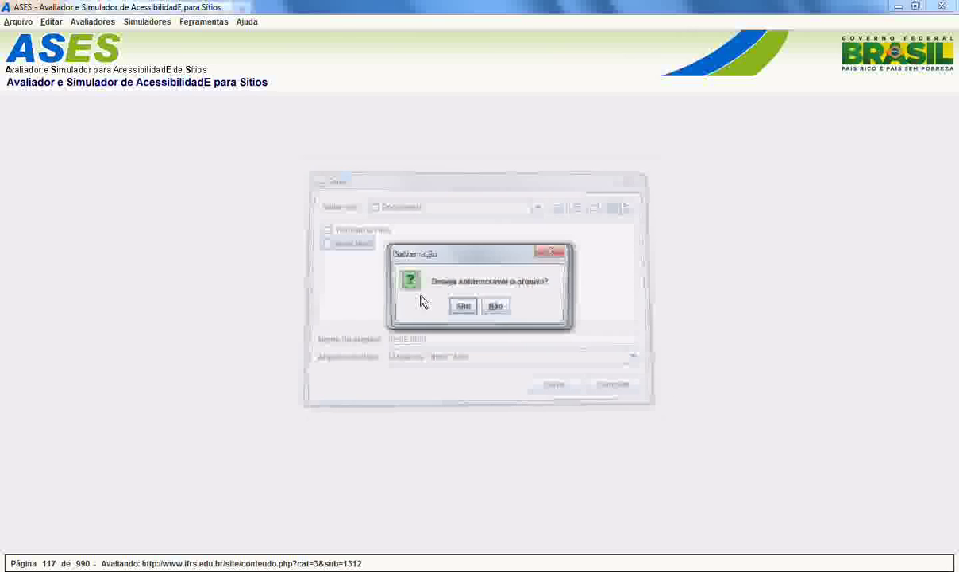
{"action": "left_click", "coordinate": [469, 310]}
{"action": "left_click", "coordinate": [464, 308]}
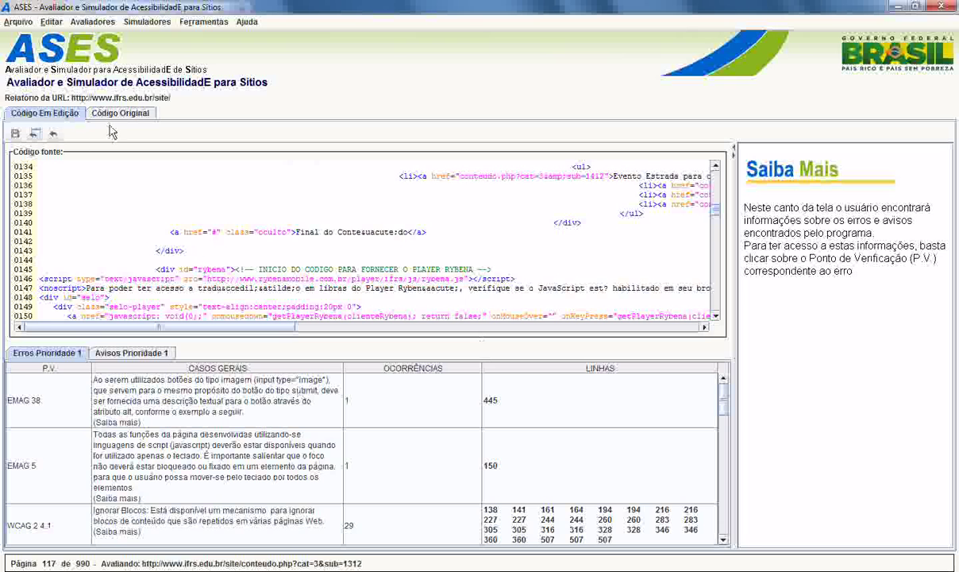
- Go back from the edited page report to the evaluation summary, choosing to save the changes
{"action": "left_click", "coordinate": [35, 138]}
{"action": "left_click", "coordinate": [36, 137]}
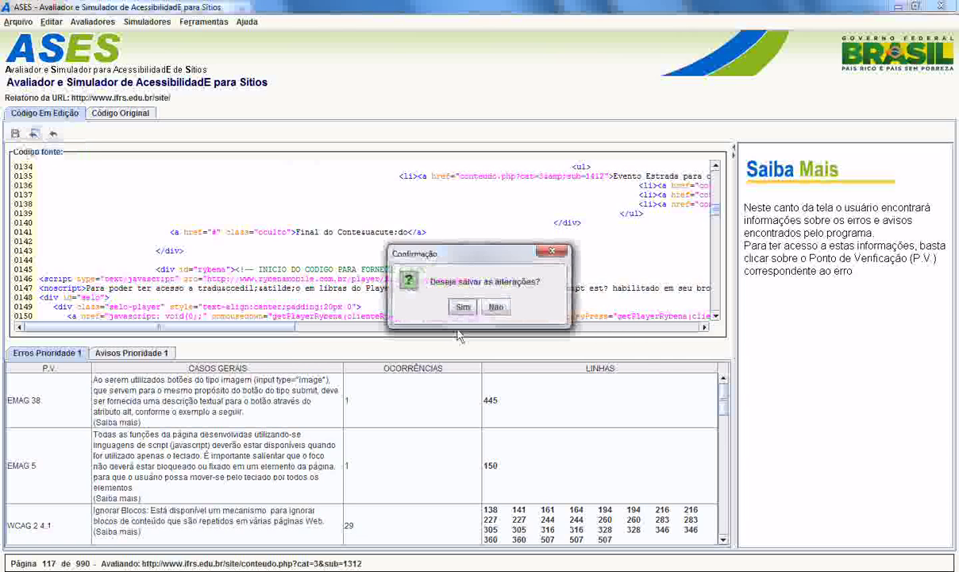
{"action": "left_click", "coordinate": [461, 305]}
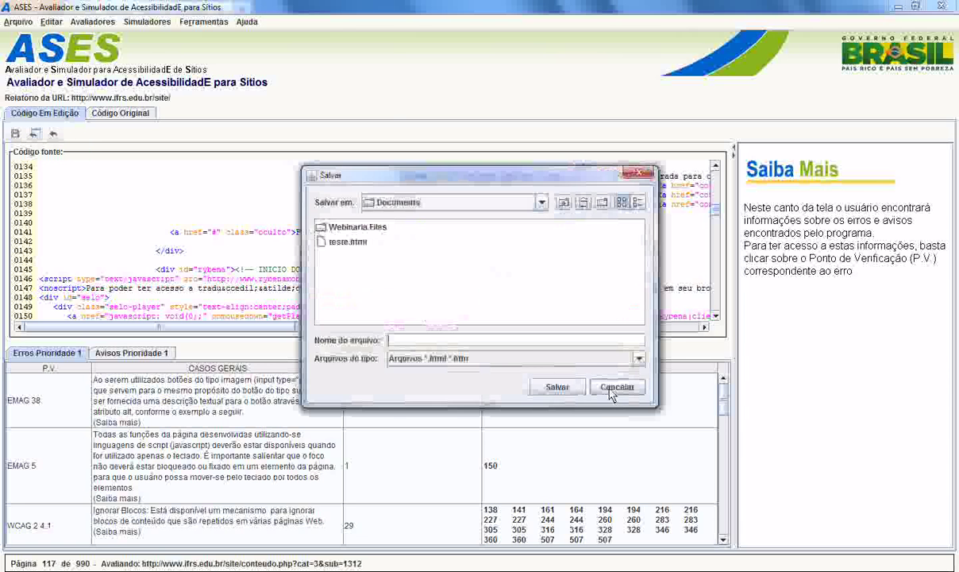
{"action": "left_click", "coordinate": [558, 386]}
- View the detailed reports of pages 20, 19 and 12 in turn, returning to the evaluation summary after each one
{"action": "left_click", "coordinate": [166, 269]}
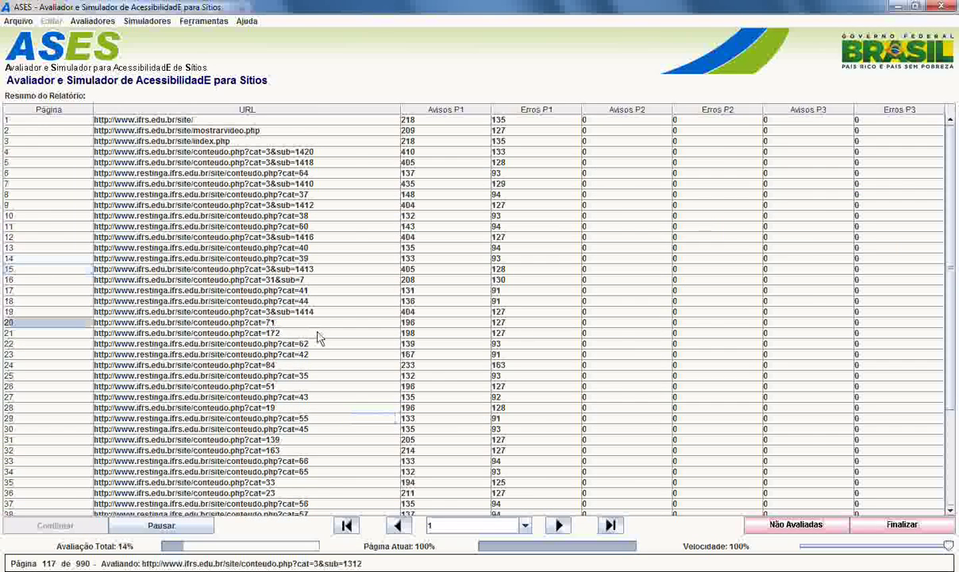
{"action": "double_click", "coordinate": [293, 321]}
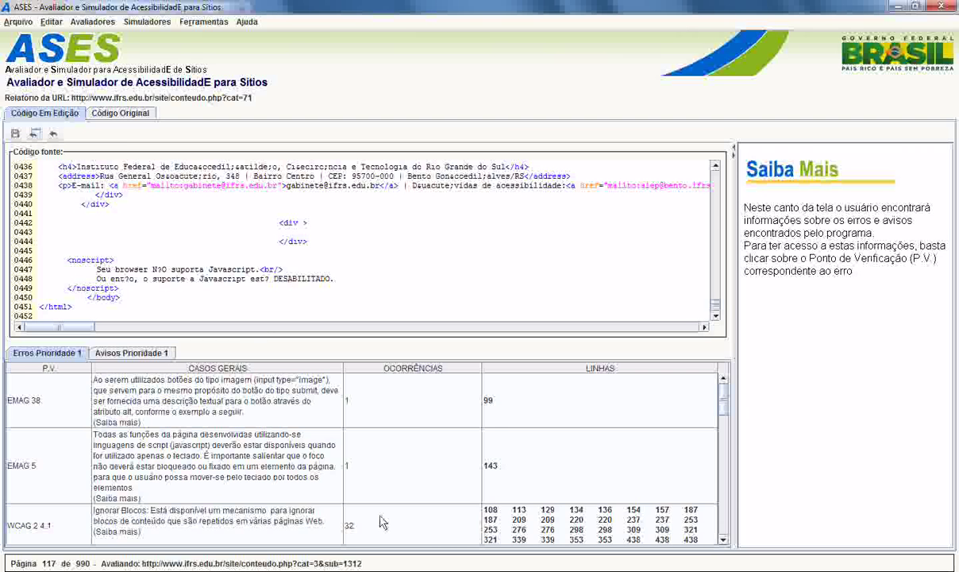
{"action": "left_click", "coordinate": [35, 134]}
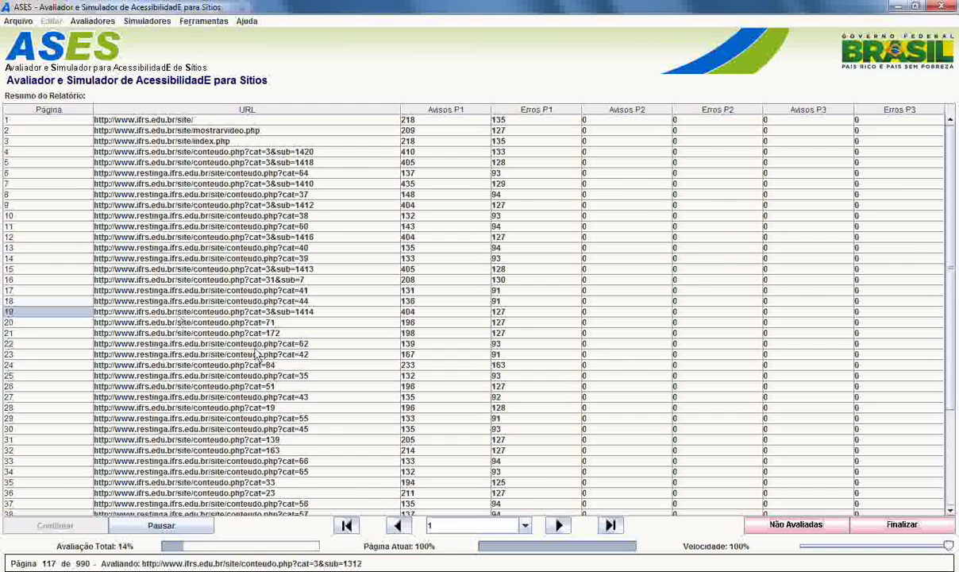
{"action": "key", "text": "Return"}
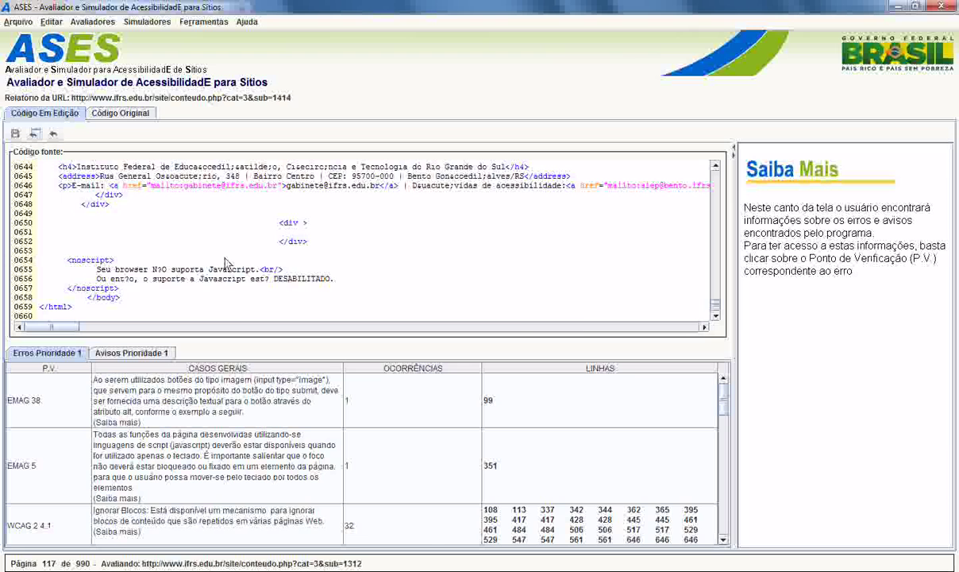
{"action": "left_click", "coordinate": [34, 134]}
{"action": "left_click", "coordinate": [123, 239]}
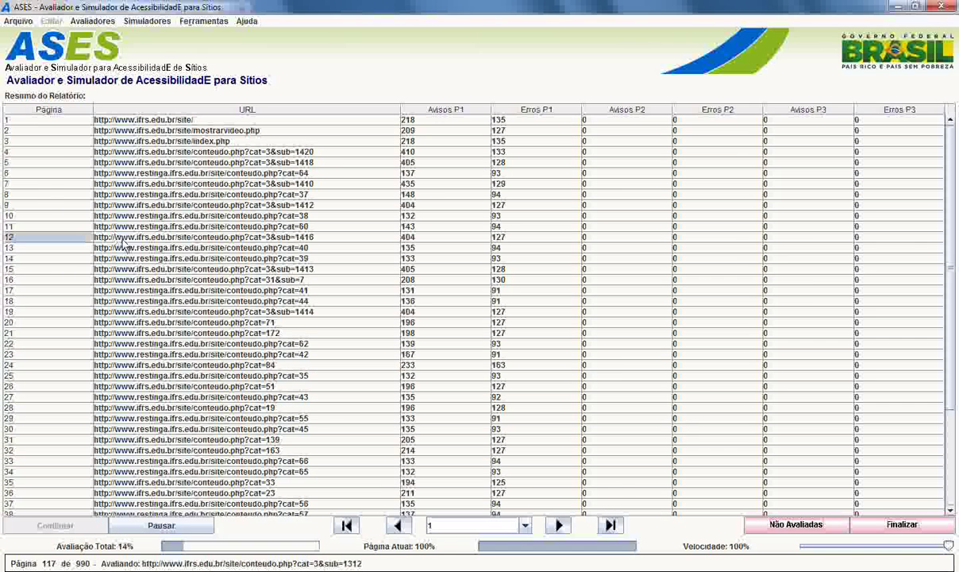
{"action": "key", "text": "Return"}
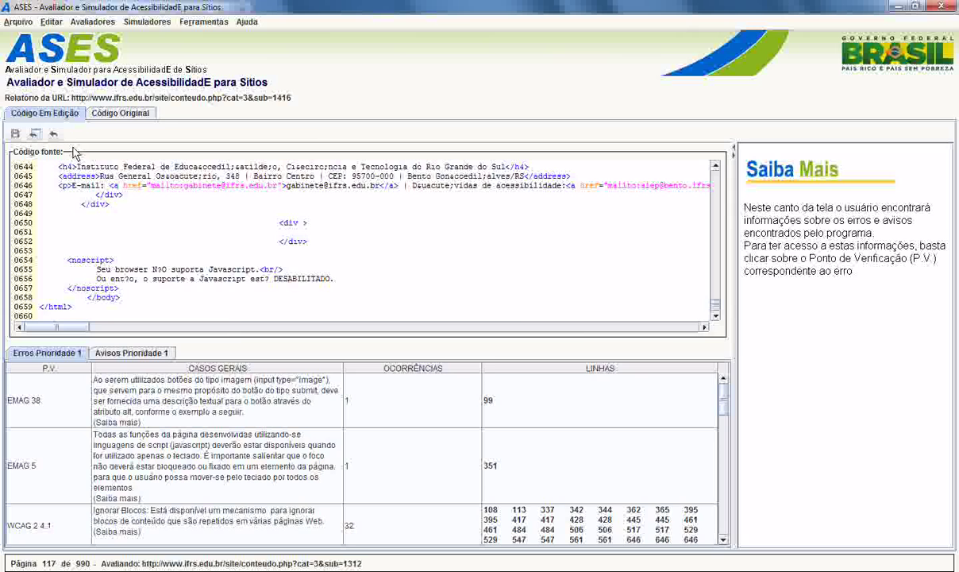
{"action": "left_click", "coordinate": [35, 134]}
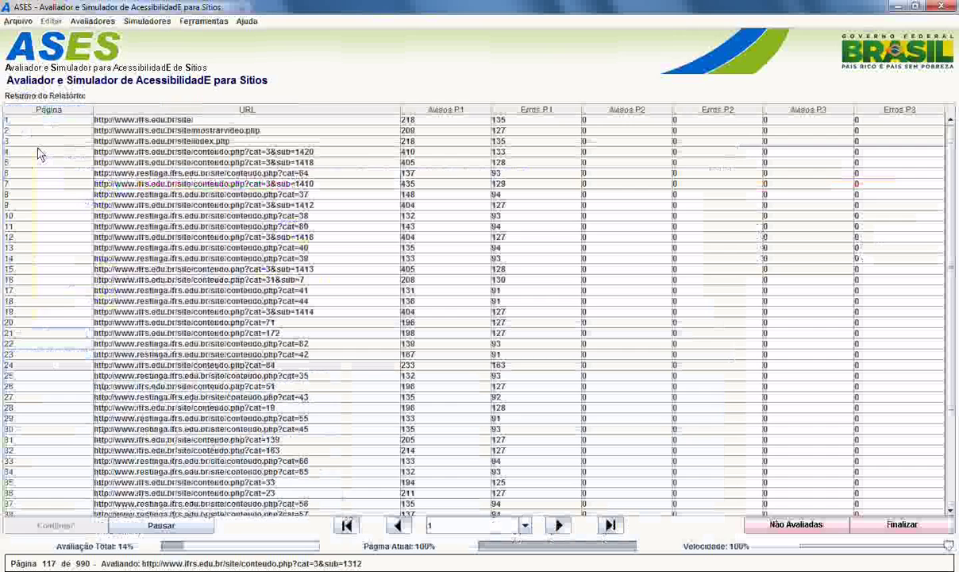
{"action": "left_click", "coordinate": [168, 292]}
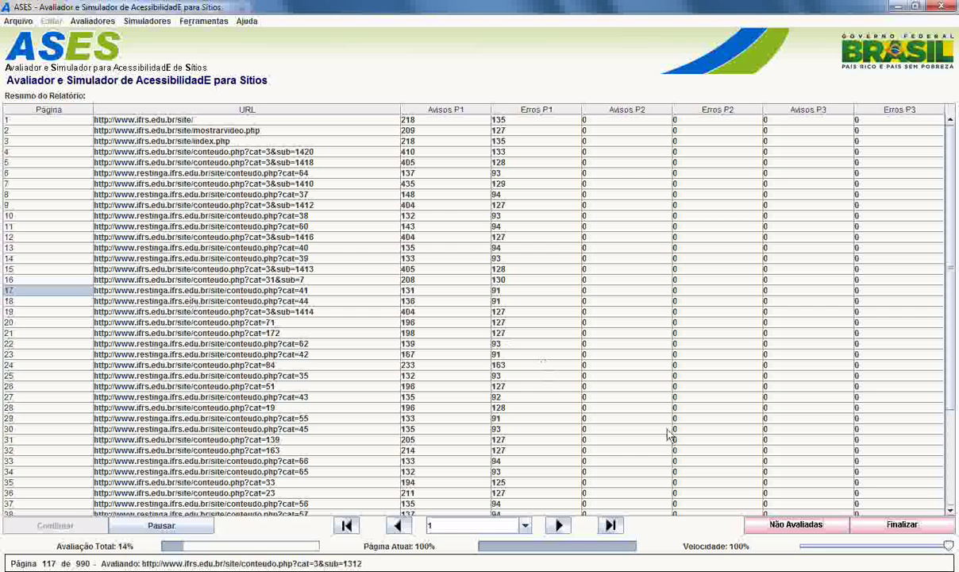
- Finalize the evaluation and save it in Documents as an ASES file named sackup01
{"action": "left_click", "coordinate": [912, 530]}
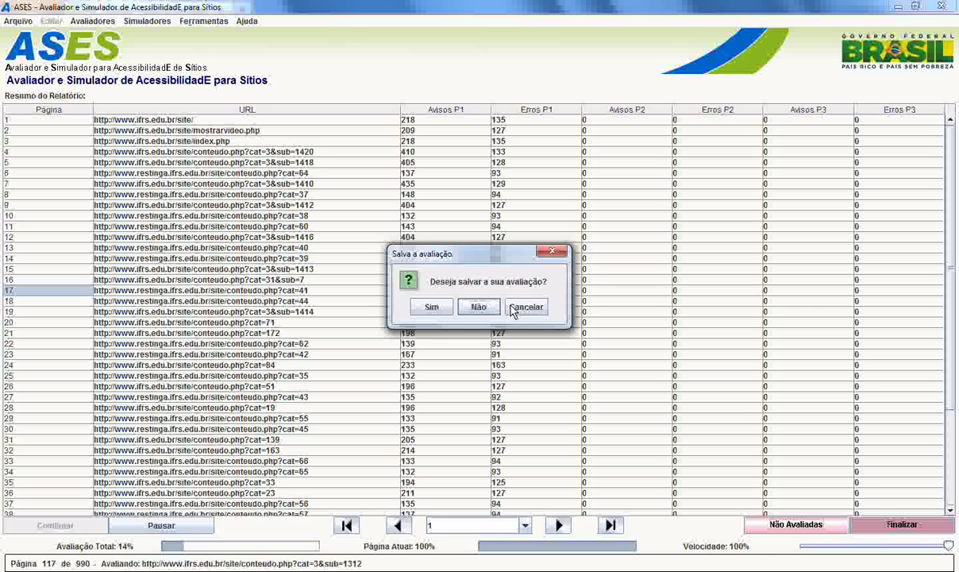
{"action": "left_click", "coordinate": [435, 307]}
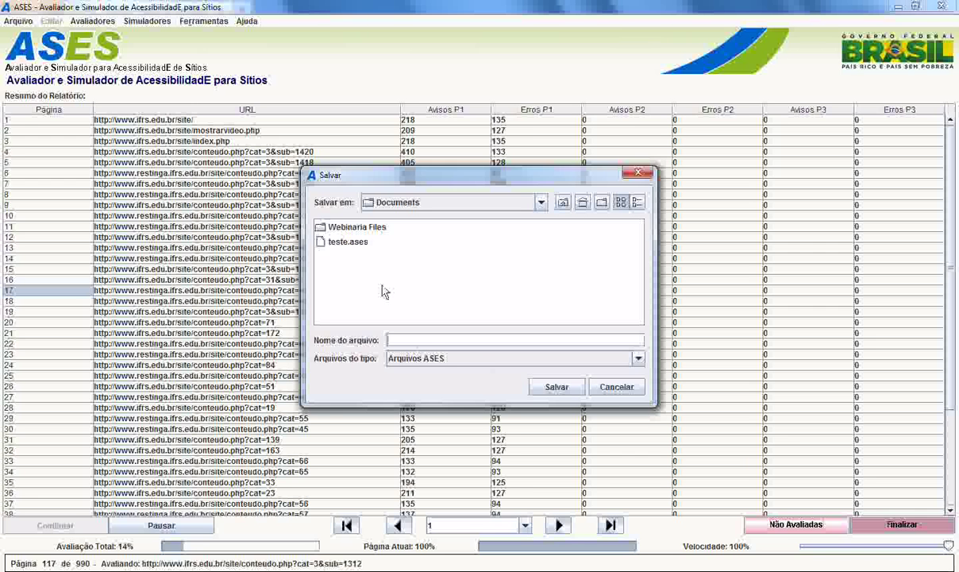
{"action": "type", "text": "sackup01"}
{"action": "key", "text": "Return"}
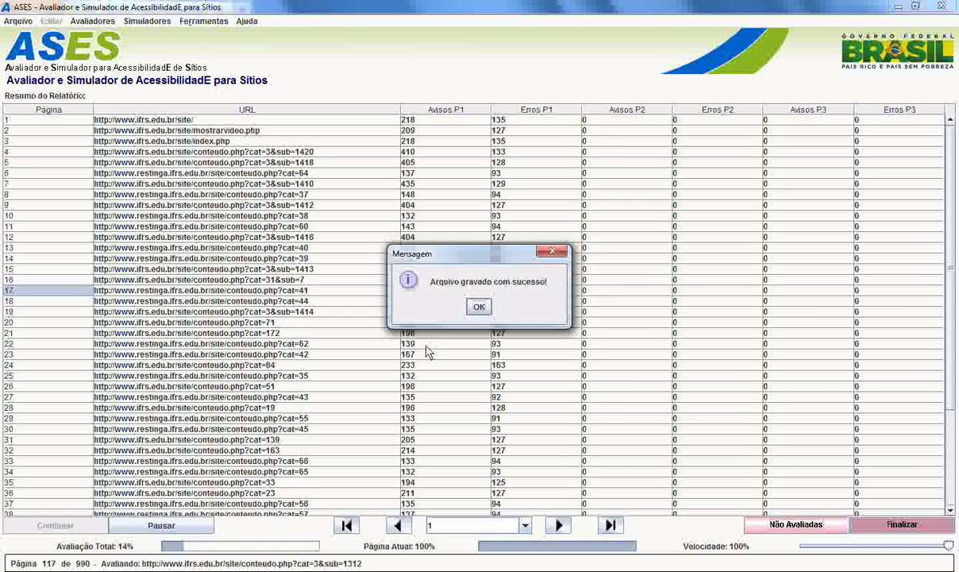
{"action": "left_click", "coordinate": [478, 307]}
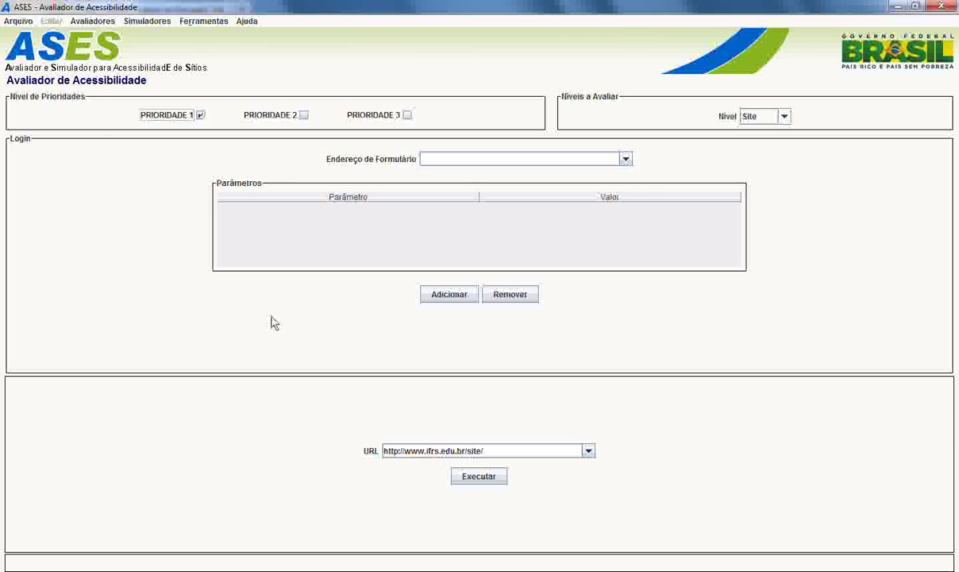
- Leave the accessibility evaluator's setup for the start screen and bring up the previews of the open browser windows
{"action": "left_click", "coordinate": [18, 21]}
{"action": "left_click", "coordinate": [36, 48]}
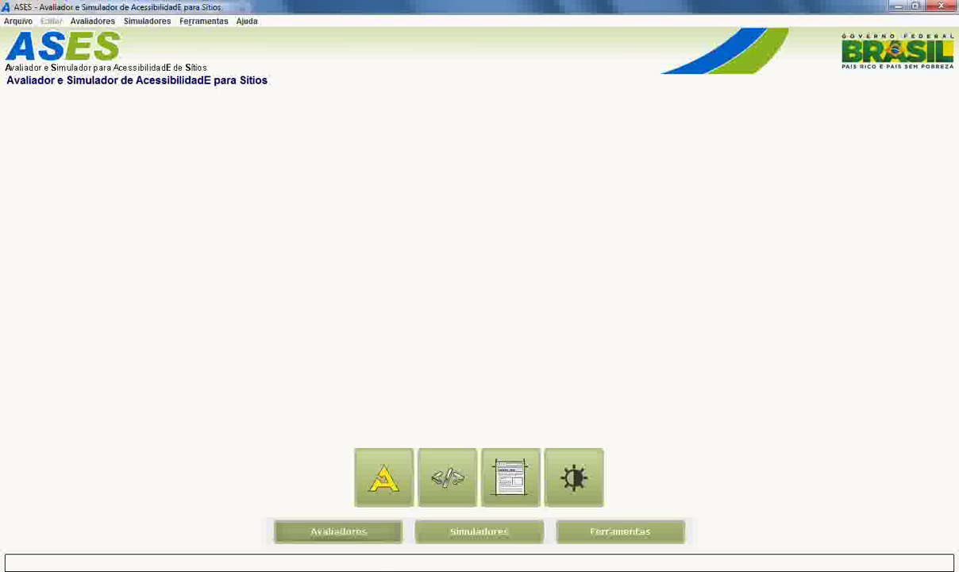
{"action": "mouse_move", "coordinate": [225, 570]}
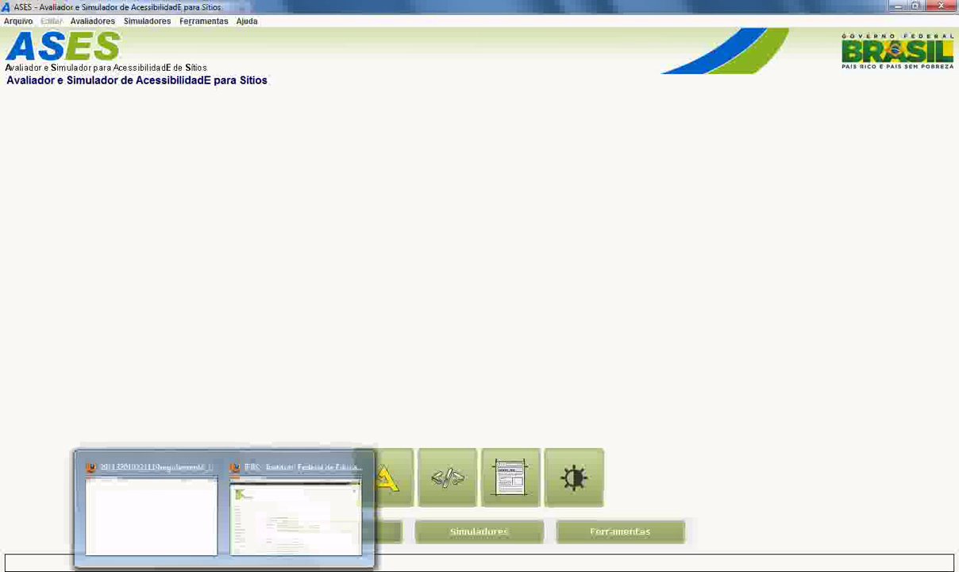